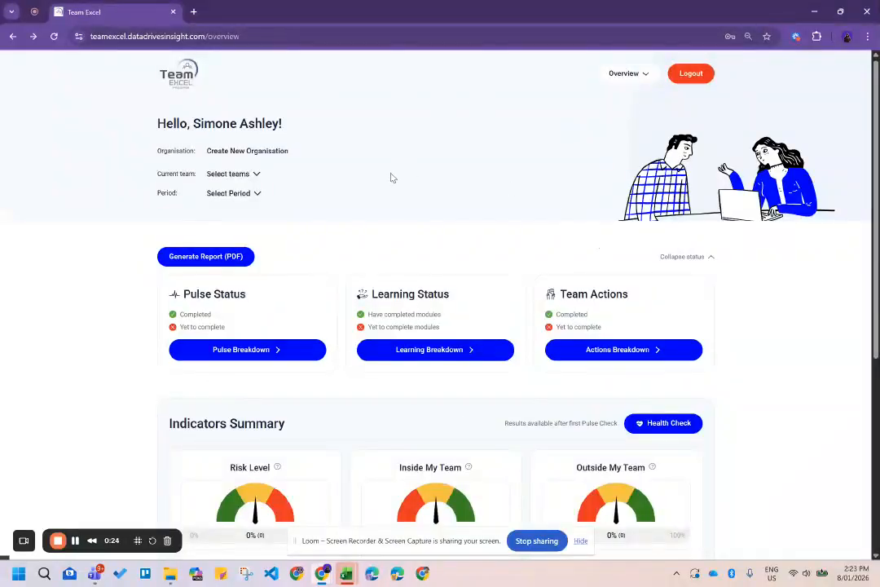
# Switch from the overview dashboard to the Settings page, then dismiss the navigation menu.
pyautogui.scroll(-3, 392, 178)
pyautogui.scroll(3, 392, 178)
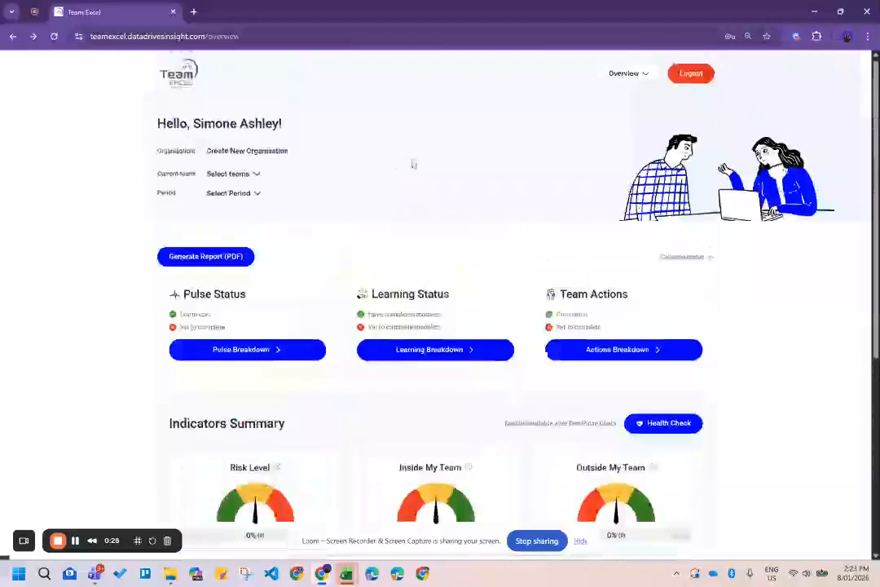
pyautogui.click(645, 81)
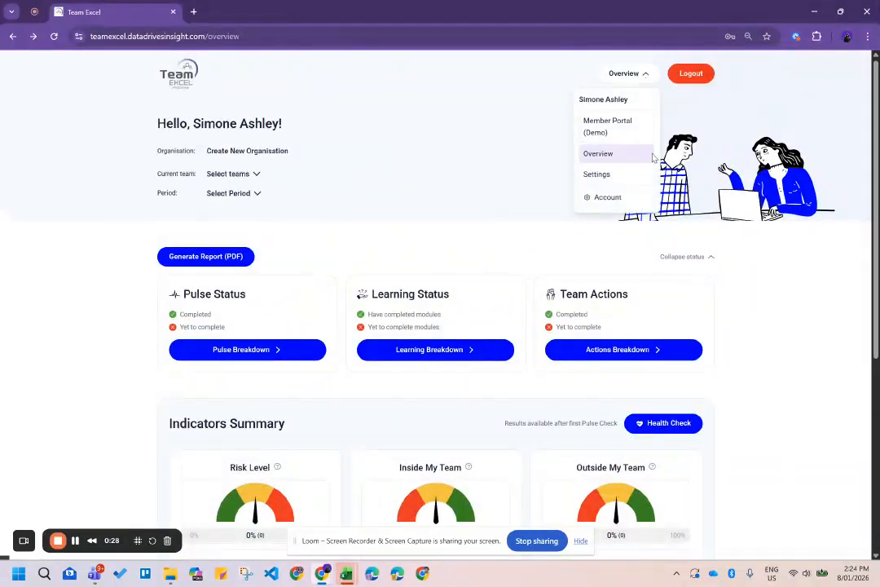
pyautogui.click(606, 175)
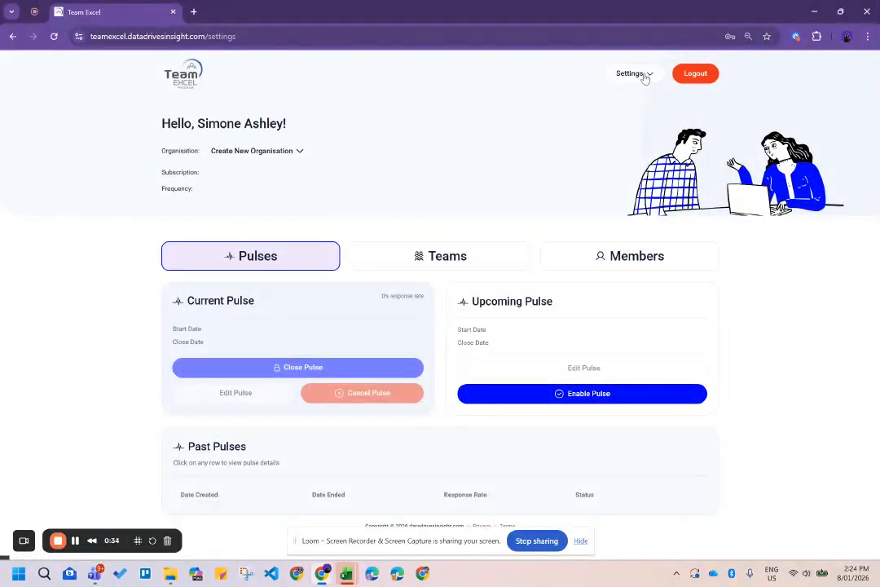
pyautogui.click(644, 77)
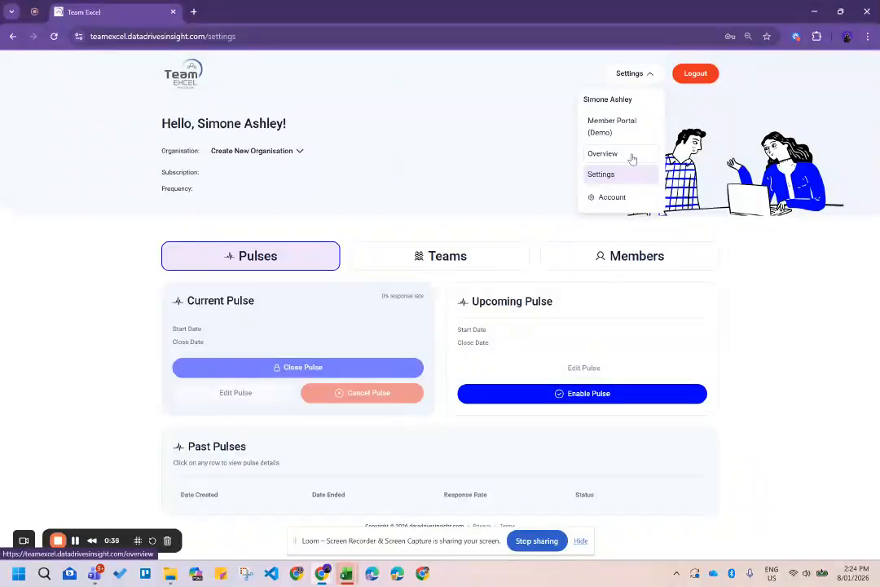
pyautogui.click(332, 173)
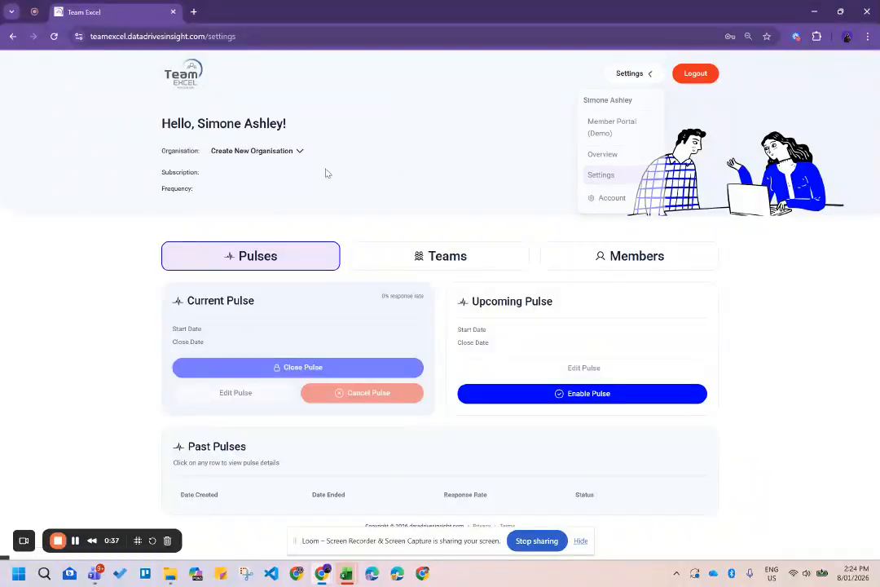
# Start a new organisation named 'Bluecrest Tech' with Technology as its industry.
pyautogui.click(238, 159)
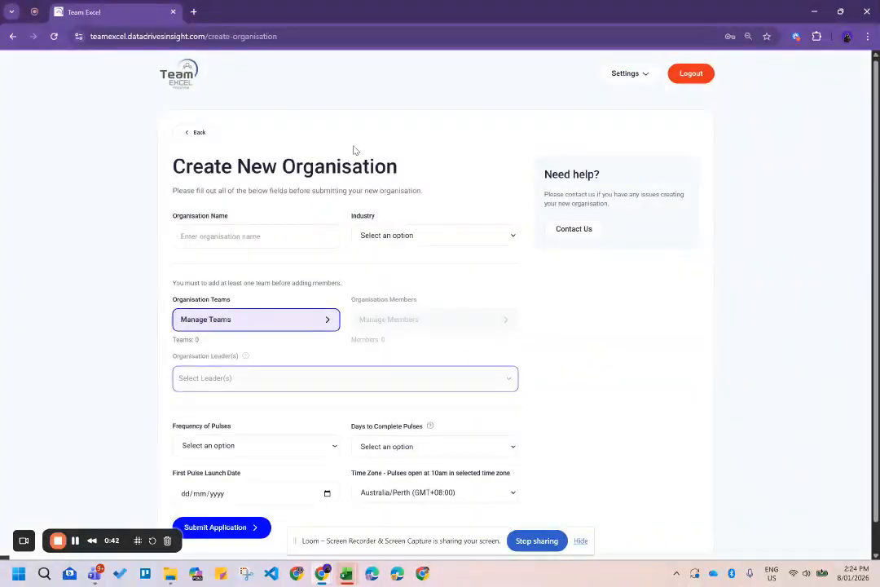
pyautogui.scroll(-1, 363, 141)
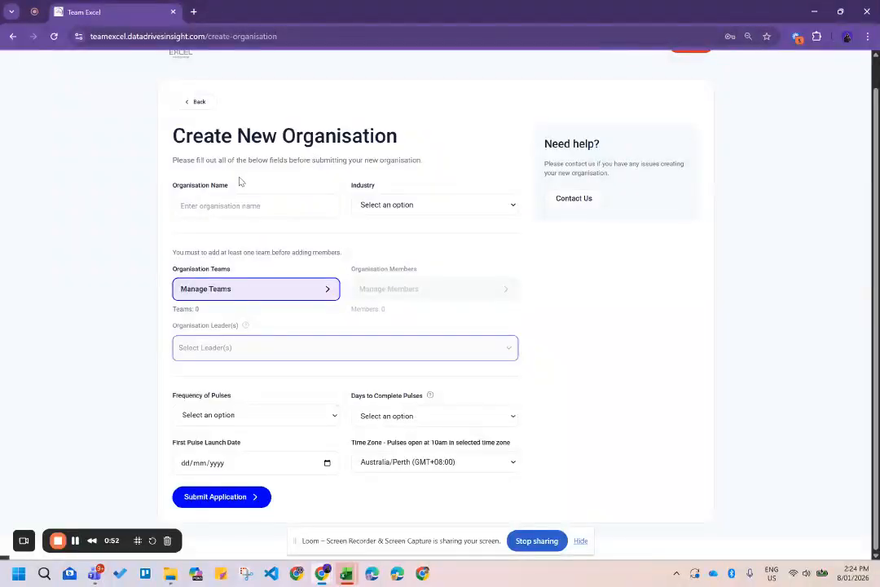
pyautogui.click(222, 209)
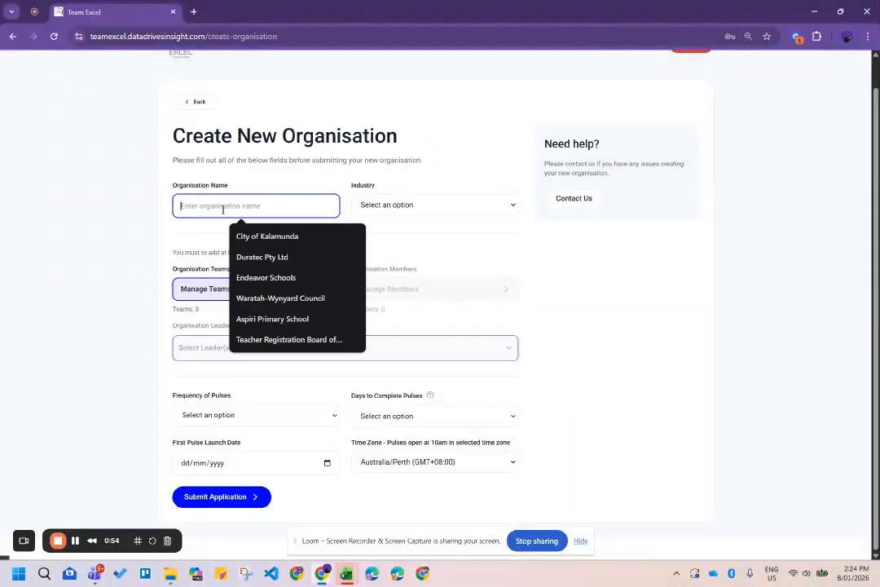
pyautogui.write('Bluecrest Tech')
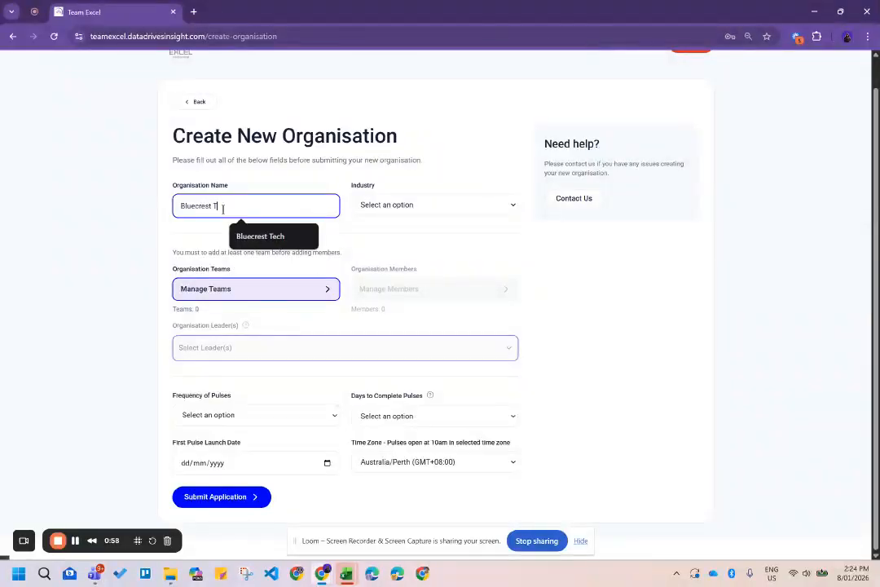
pyautogui.click(395, 206)
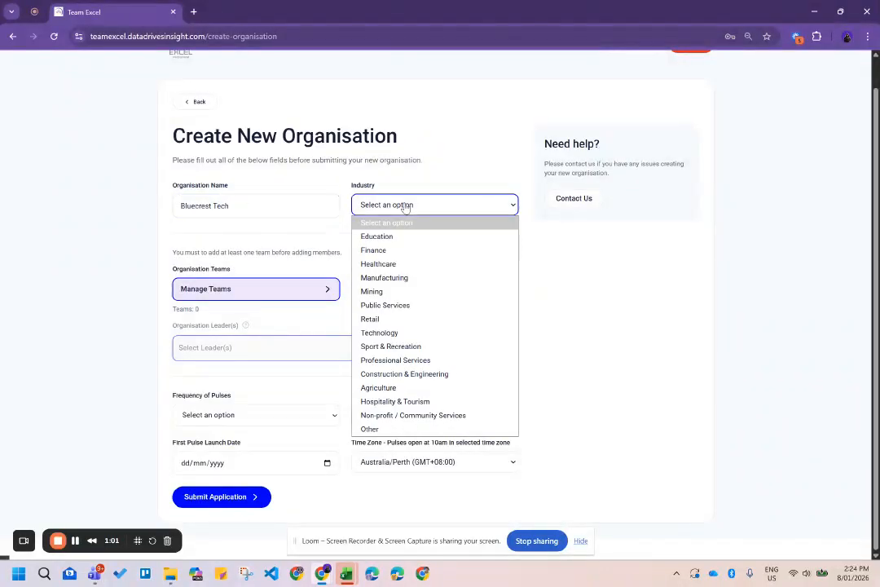
pyautogui.click(426, 334)
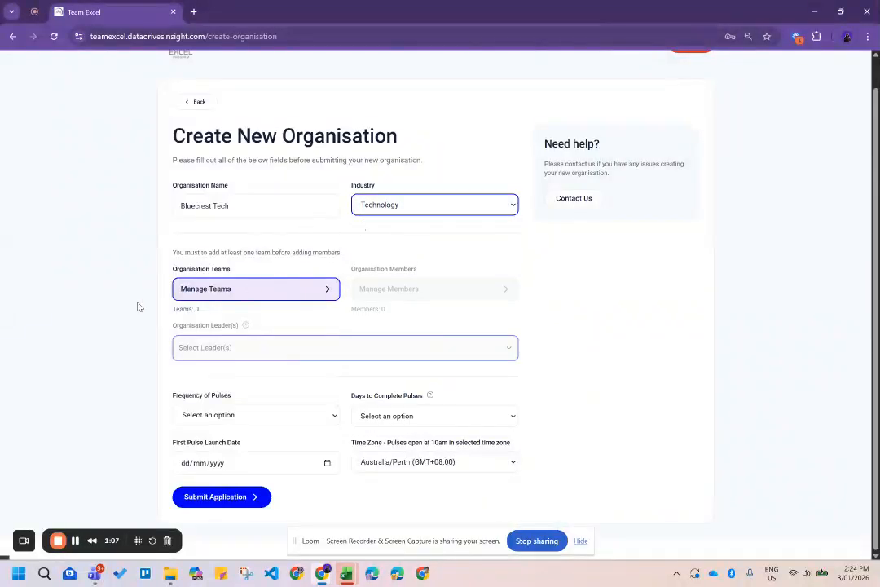
pyautogui.click(277, 287)
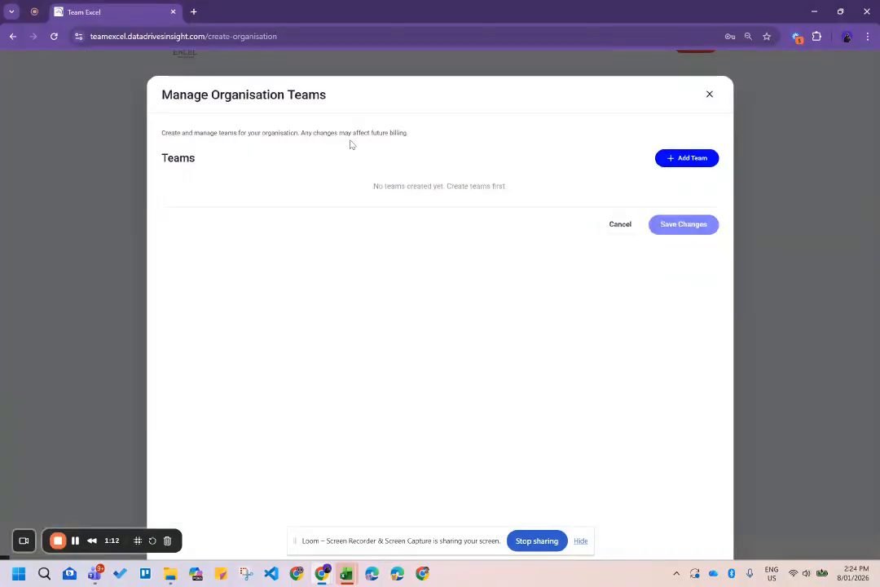
# Bring up an empty Add Team form with its Team Name field ready for input.
pyautogui.click(692, 160)
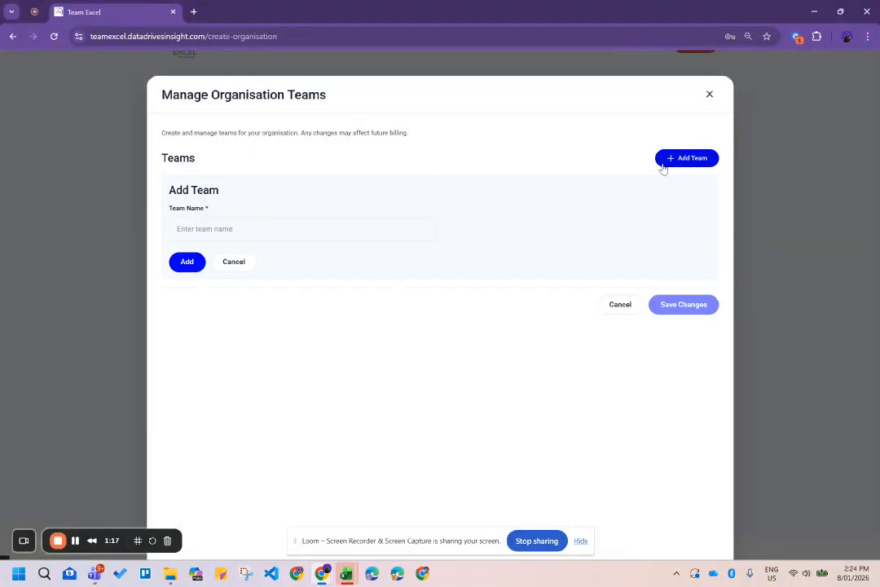
pyautogui.click(274, 228)
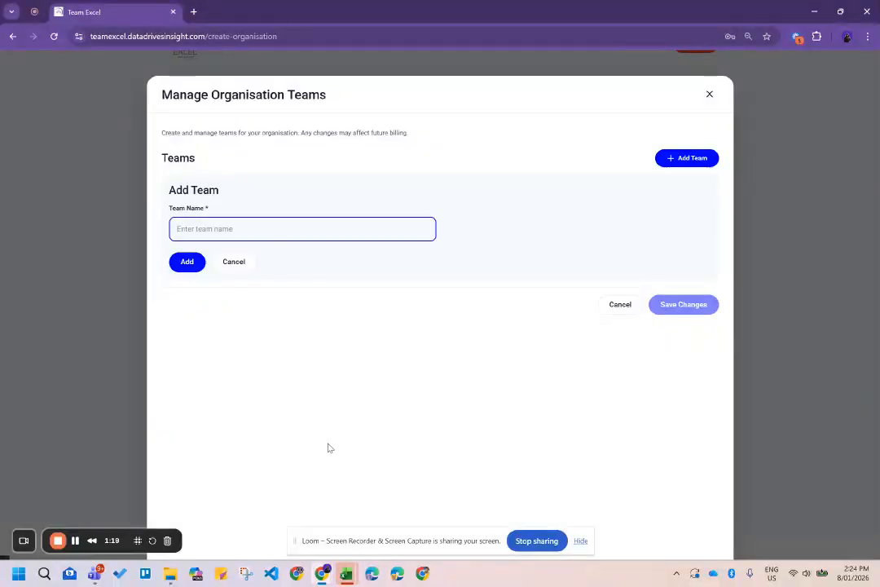
pyautogui.moveTo(347, 577)
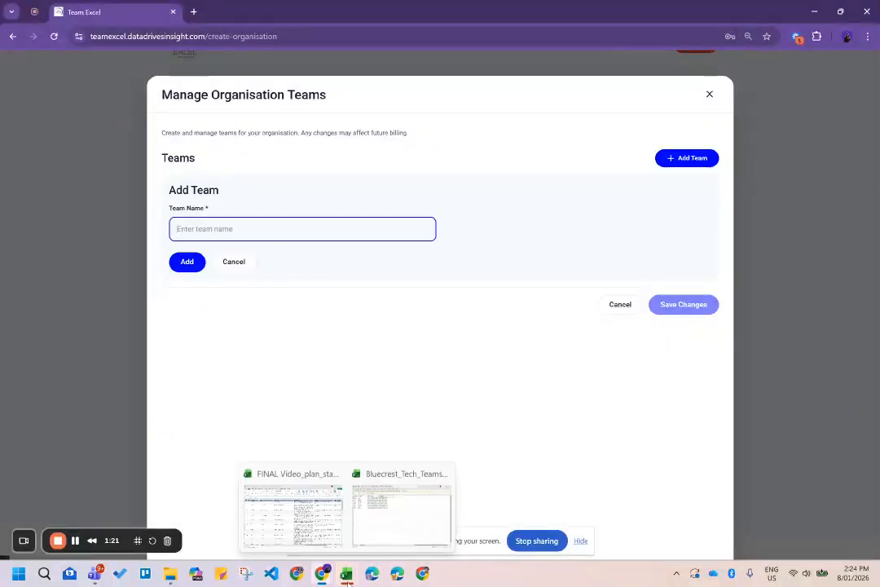
# Enable editing in the Bluecrest_Tech_Teams workbook and select the 'Product & Innovation' text in D2.
pyautogui.click(376, 526)
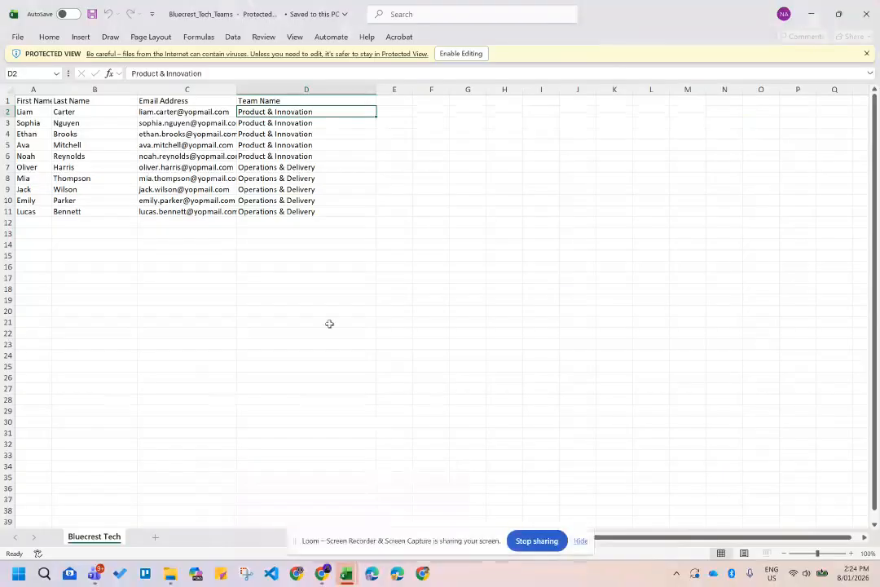
pyautogui.click(183, 72)
pyautogui.click(415, 317)
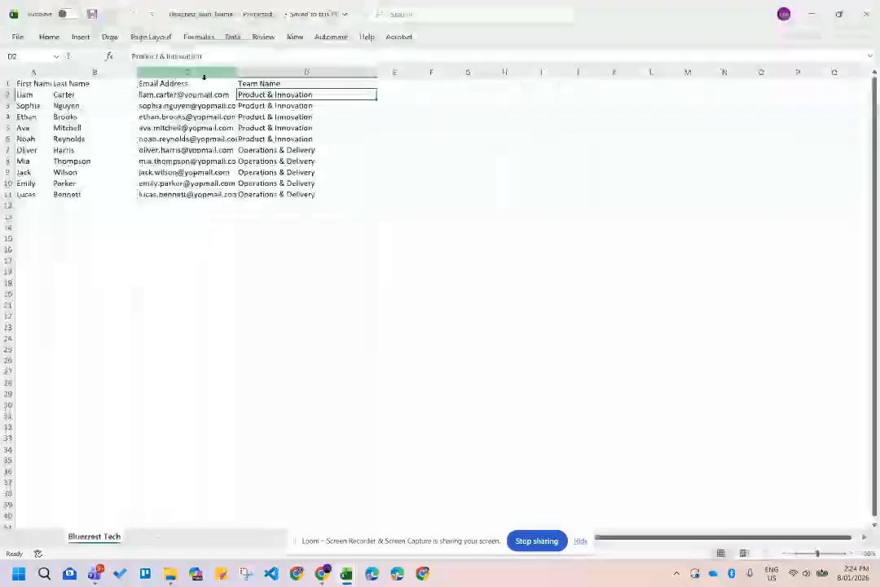
pyautogui.doubleClick(181, 114)
pyautogui.tripleClick(179, 113)
pyautogui.hotkey('ctrl', 'c')
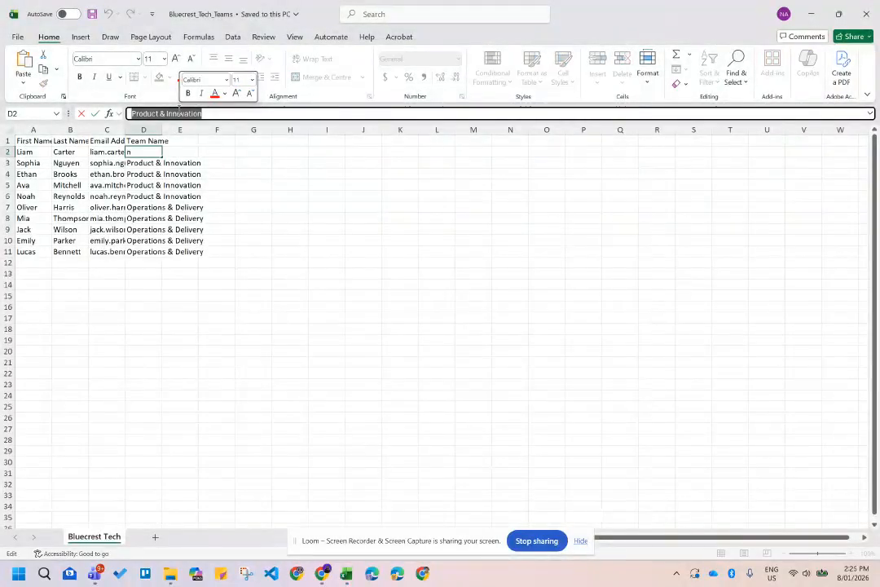
# Paste 'Product & Innovation' as the team name and add it as the first team.
pyautogui.click(811, 14)
pyautogui.hotkey('ctrl', 'v')
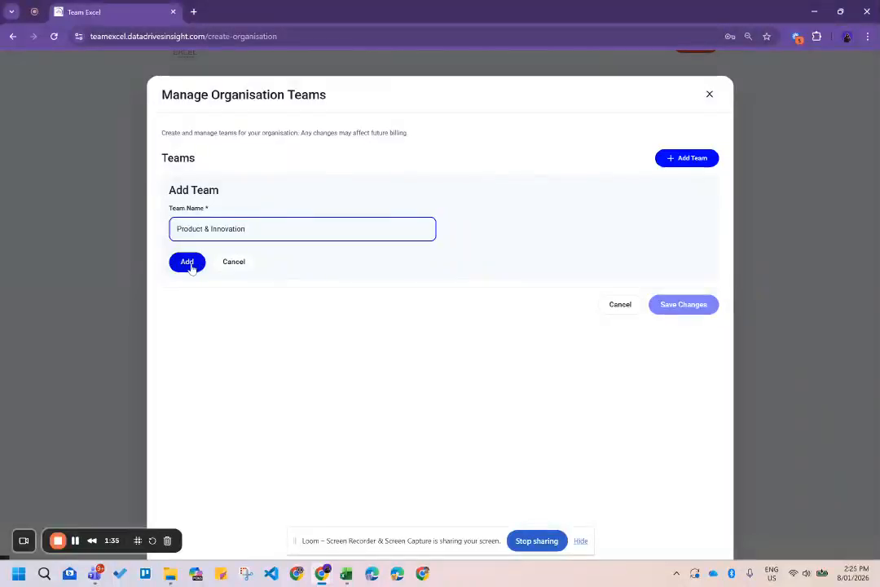
pyautogui.click(188, 262)
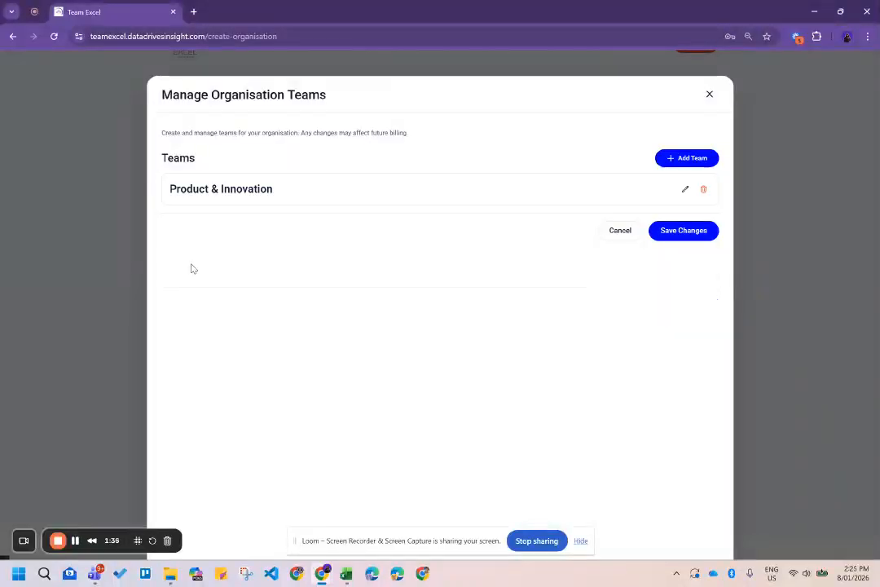
pyautogui.click(688, 158)
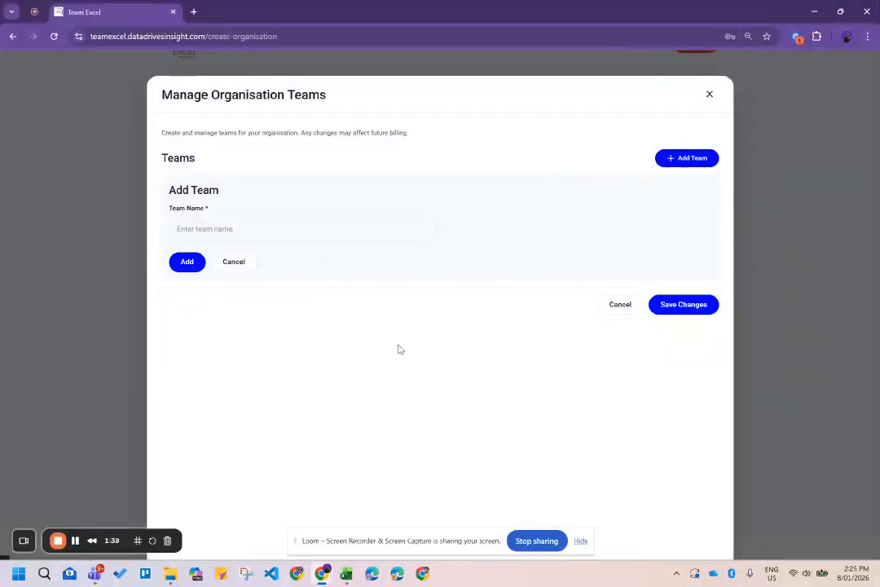
# Copy 'Operations & Delivery' from cell D7 into the Add Team form's Team Name field.
pyautogui.moveTo(346, 573)
pyautogui.click(370, 521)
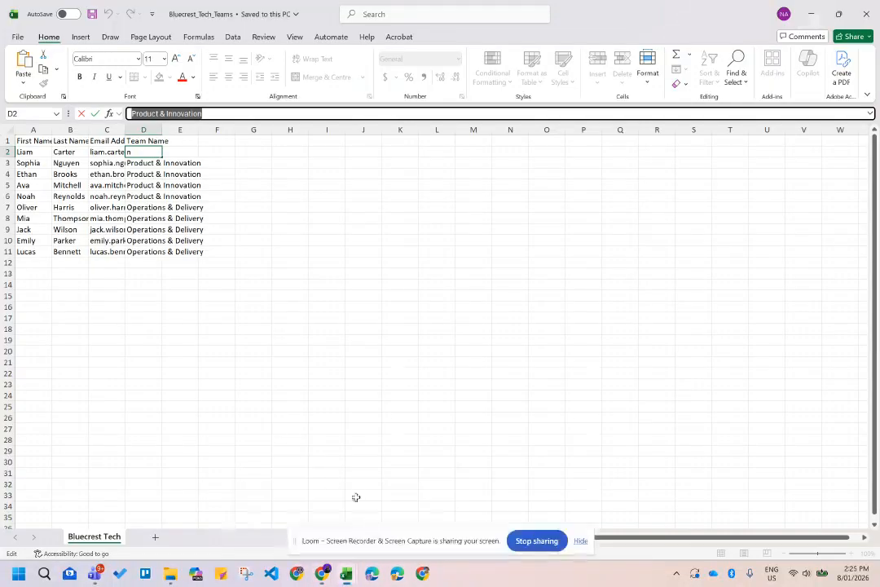
pyautogui.click(147, 209)
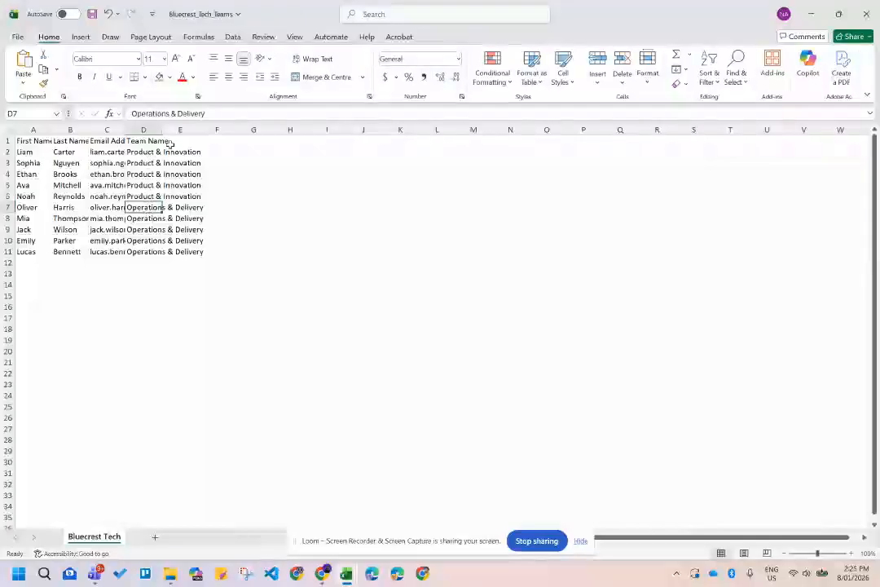
pyautogui.tripleClick(216, 113)
pyautogui.hotkey('ctrl', 'c')
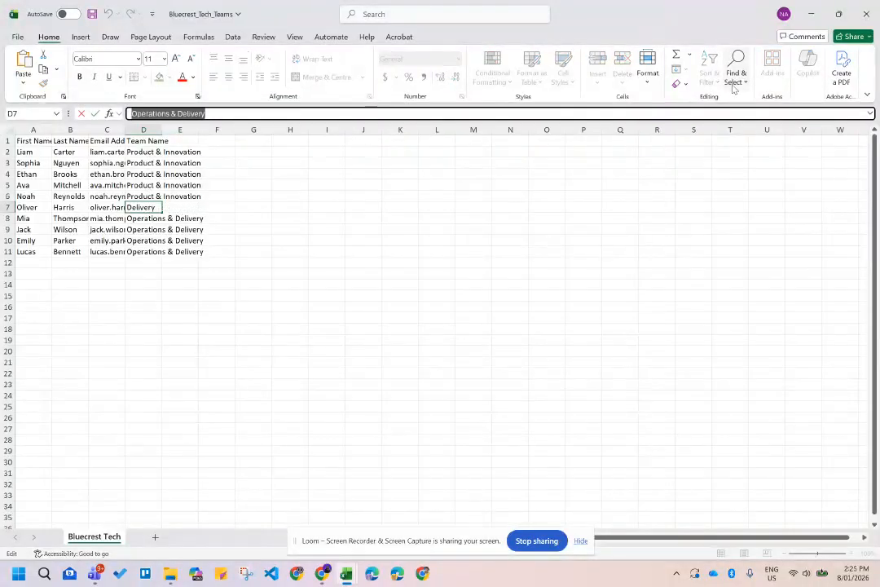
pyautogui.click(812, 14)
pyautogui.click(245, 231)
pyautogui.hotkey('ctrl', 'v')
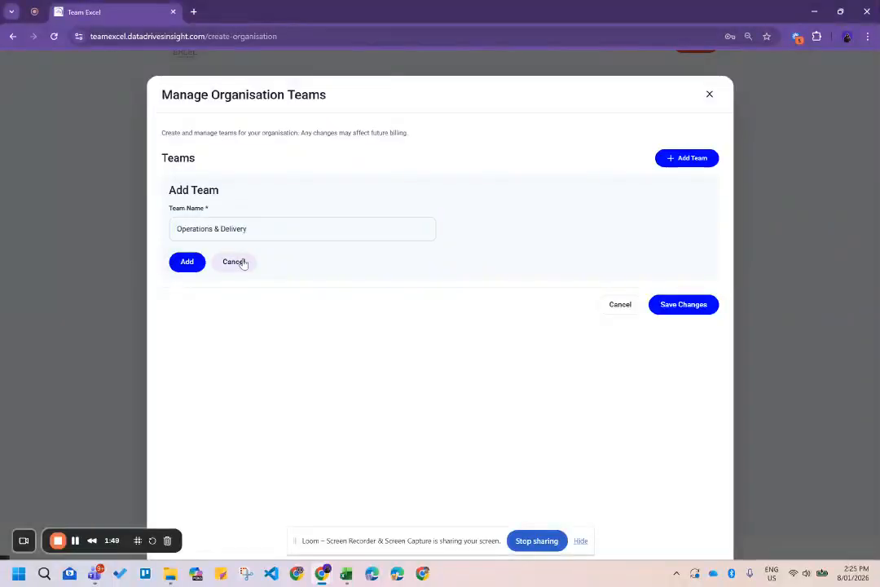
# Add 'Operations & Delivery' as the second team using a fresh Add Team form.
pyautogui.click(235, 262)
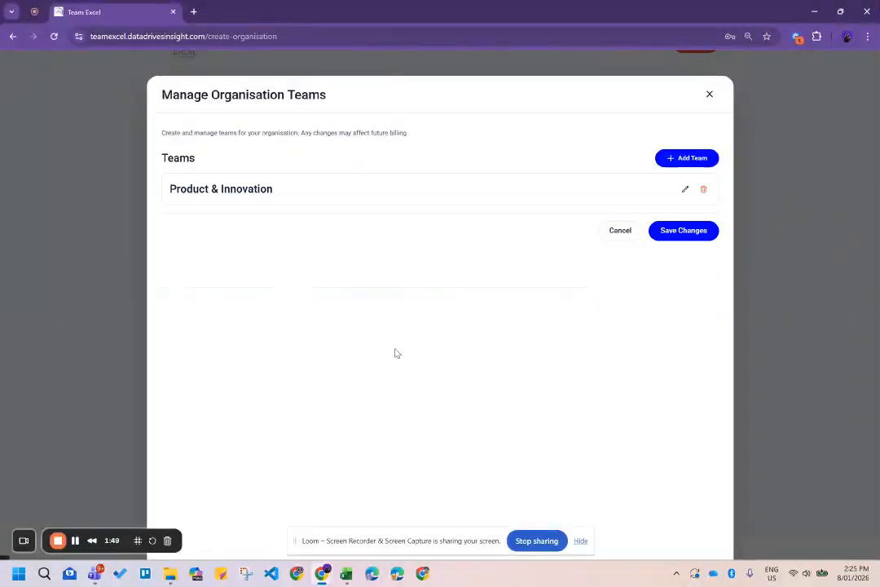
pyautogui.click(688, 159)
pyautogui.click(212, 230)
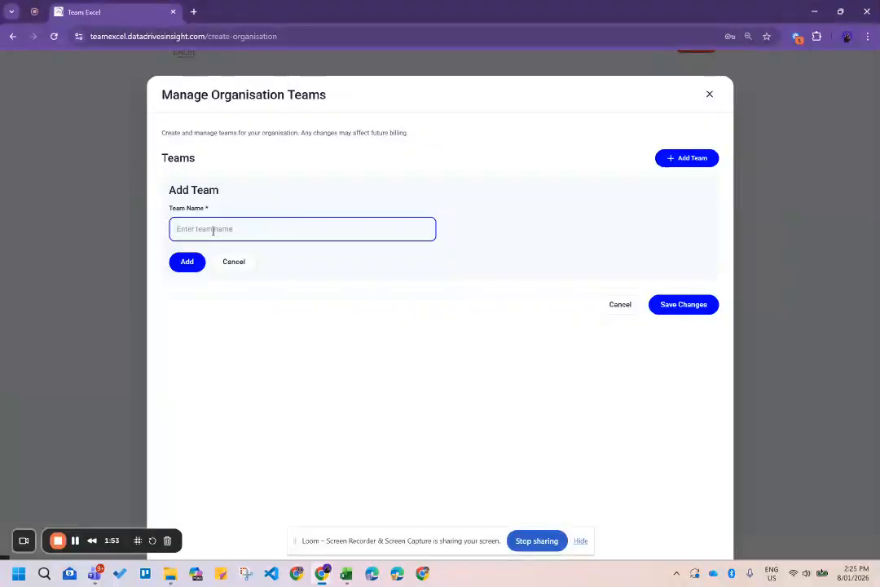
pyautogui.hotkey('ctrl', 'v')
pyautogui.click(188, 263)
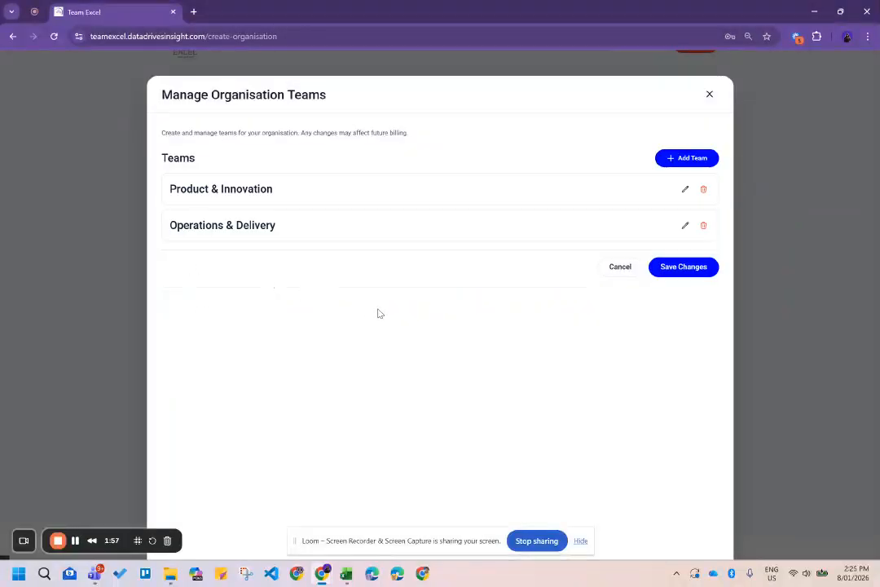
# Rename the Operations & Delivery team to 'Operations & Deliveryy'.
pyautogui.click(685, 225)
pyautogui.click(302, 231)
pyautogui.write('yy')
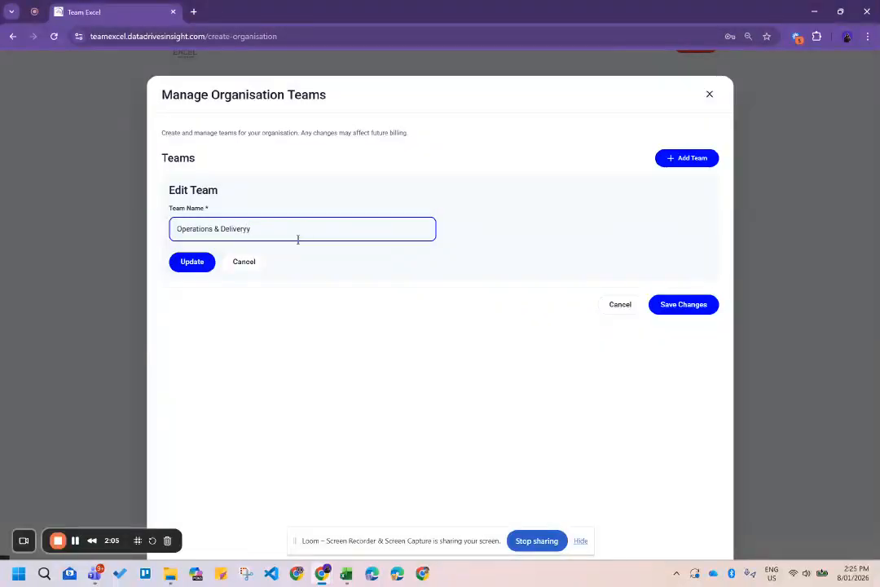
pyautogui.click(249, 264)
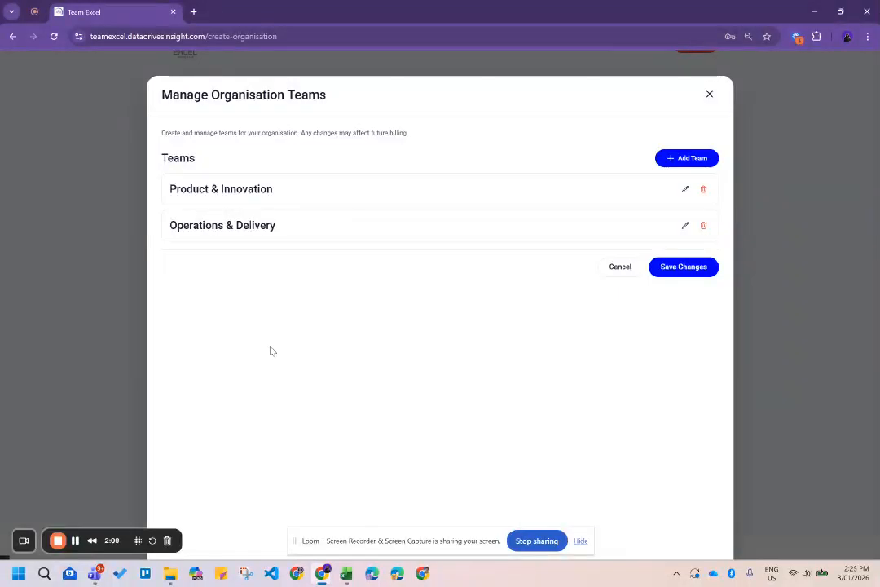
pyautogui.click(685, 225)
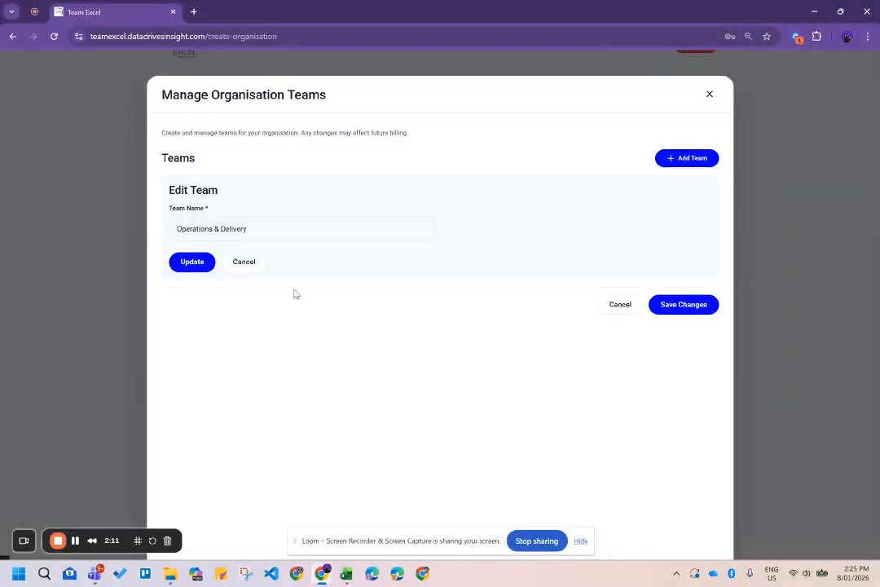
pyautogui.click(290, 225)
pyautogui.write('y')
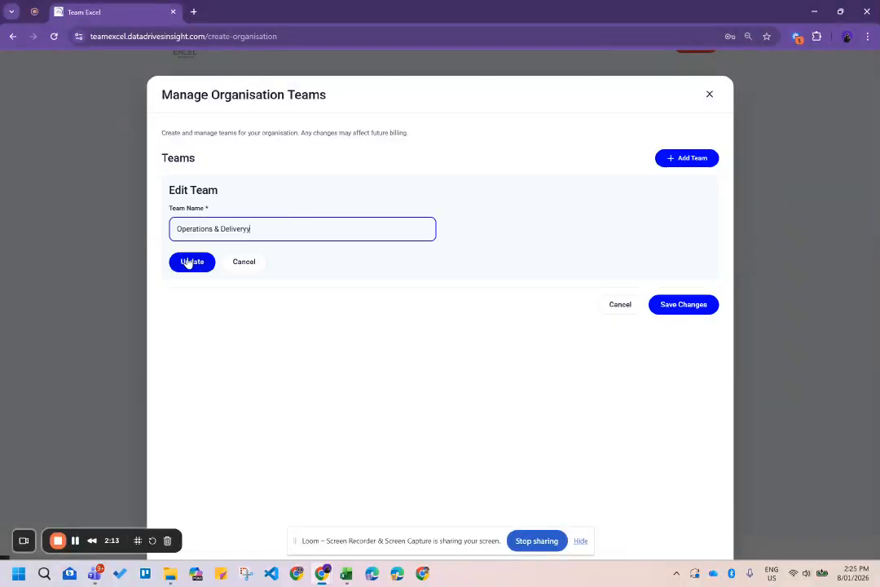
pyautogui.click(190, 262)
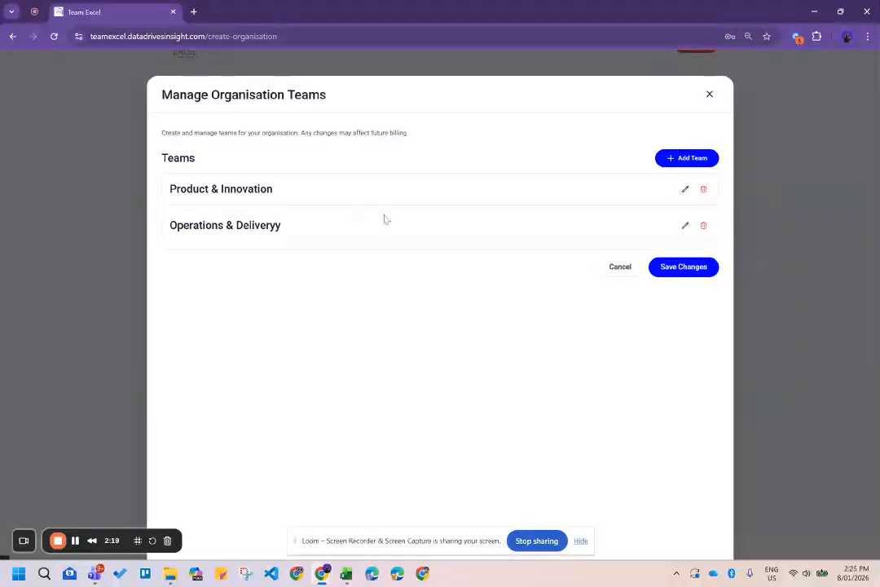
# Delete 'Operations & Deliveryy', re-add 'Operations & Delivery', and save the two teams.
pyautogui.click(703, 226)
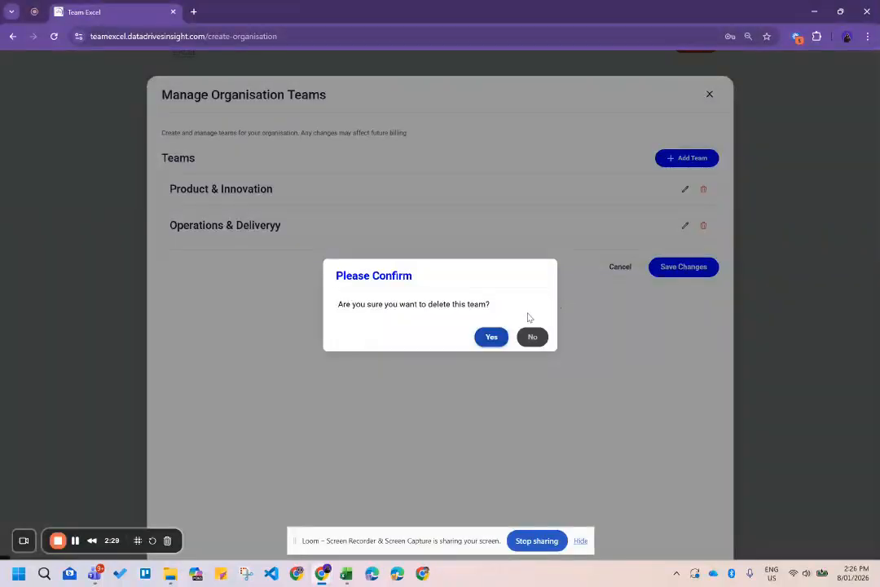
pyautogui.click(489, 339)
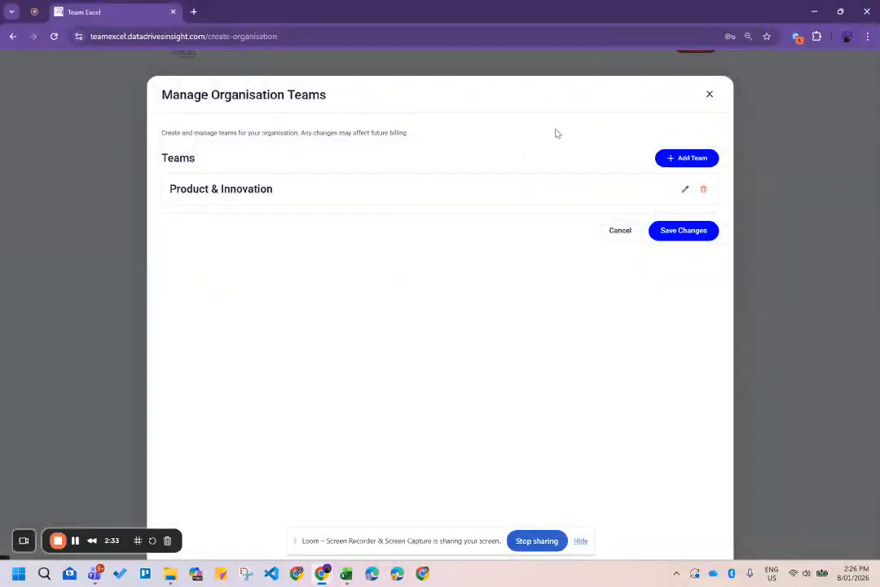
pyautogui.click(690, 160)
pyautogui.click(324, 235)
pyautogui.hotkey('ctrl', 'v')
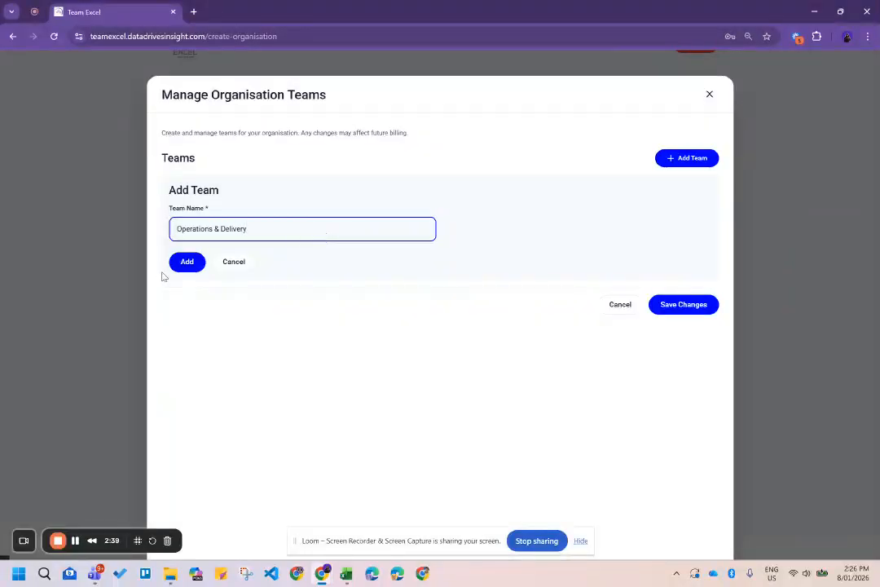
pyautogui.click(188, 262)
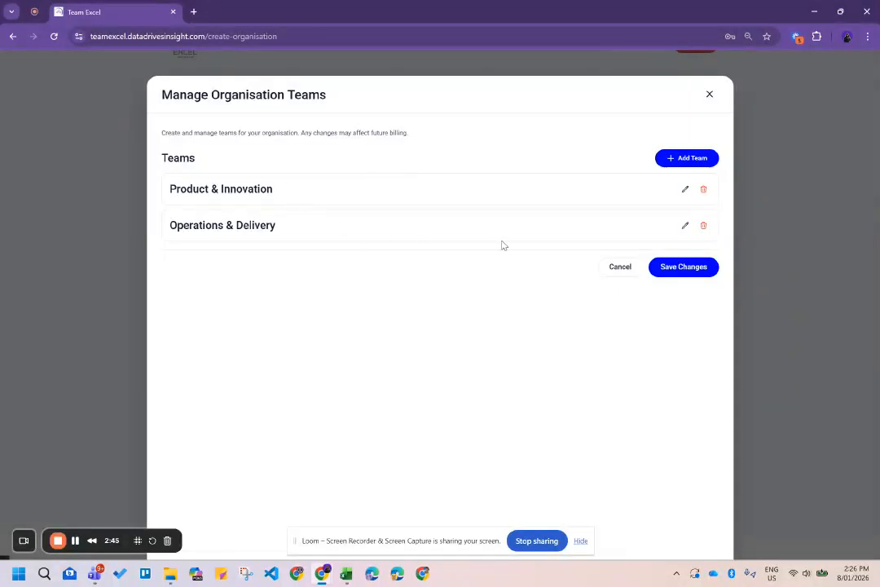
pyautogui.click(678, 269)
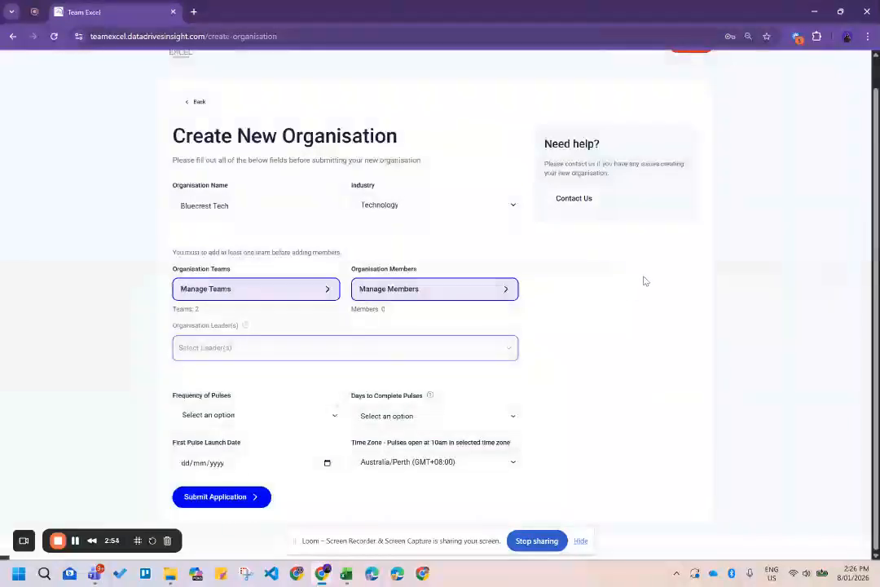
pyautogui.moveTo(172, 309); pyautogui.dragTo(208, 313)
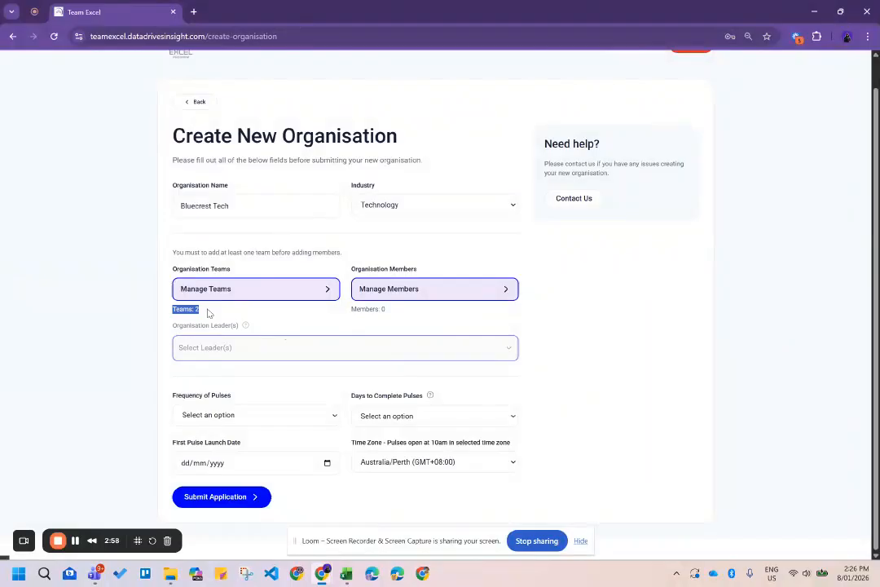
pyautogui.rightClick(528, 322)
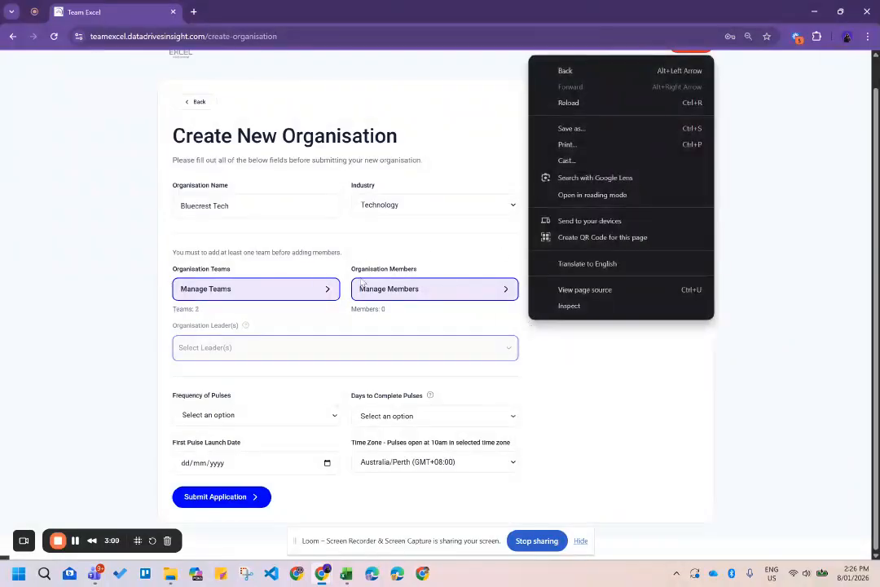
pyautogui.click(443, 330)
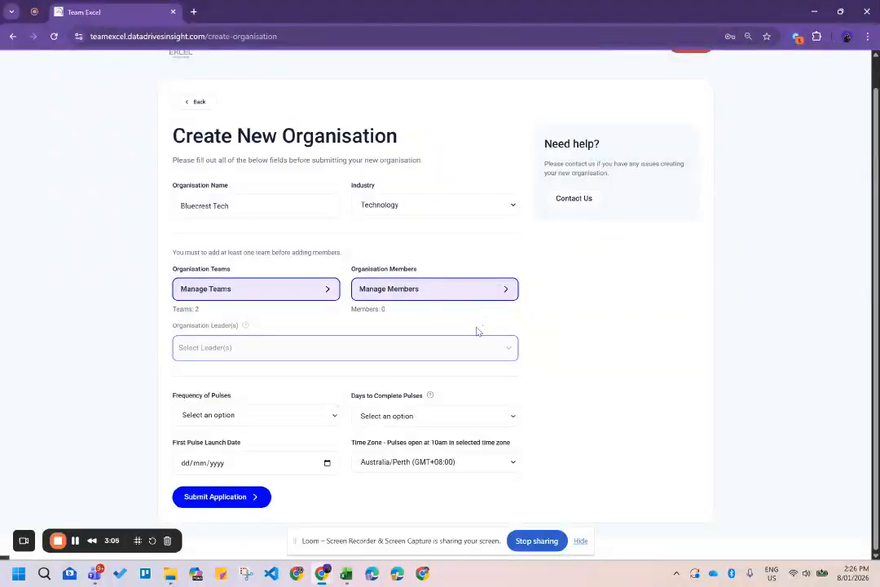
pyautogui.click(475, 291)
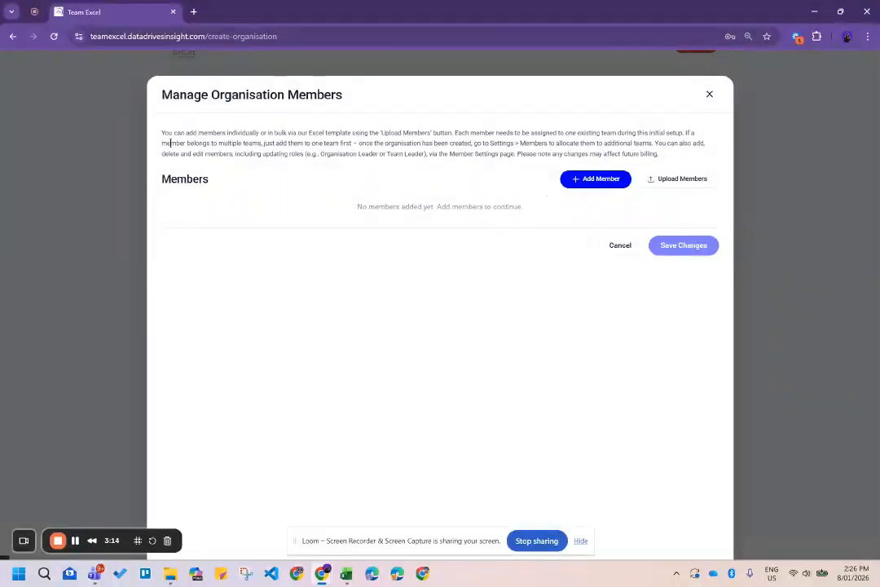
# Add a new member entry and enter its first name.
pyautogui.moveTo(162, 136); pyautogui.dragTo(672, 157)
pyautogui.click(617, 155)
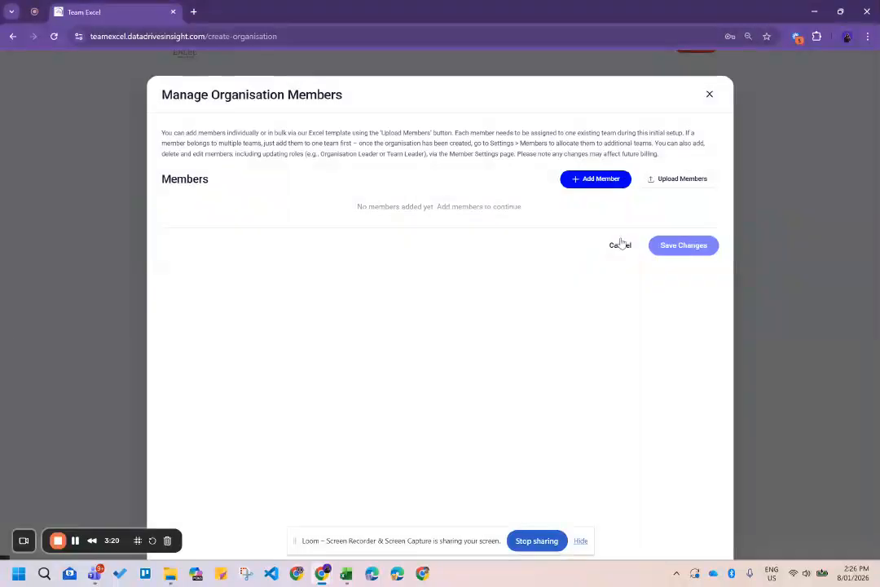
pyautogui.click(594, 181)
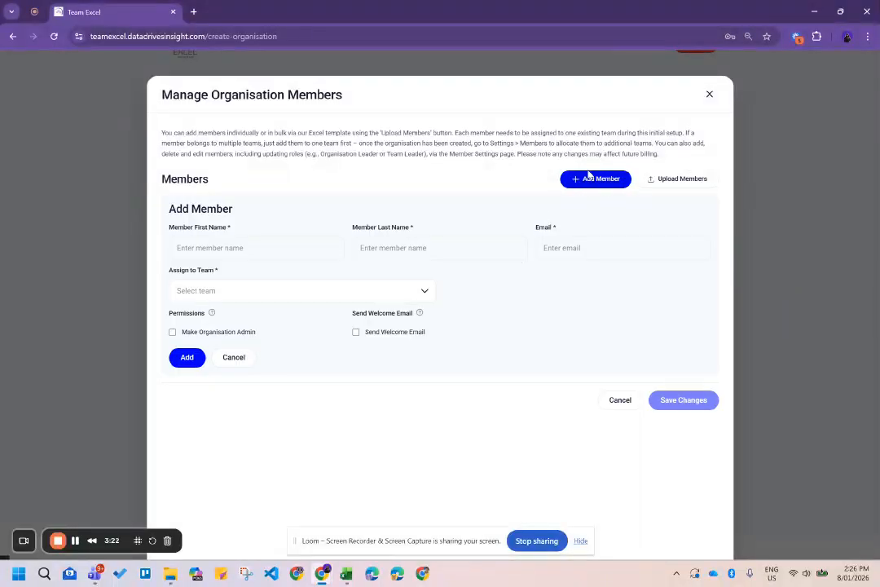
pyautogui.click(292, 250)
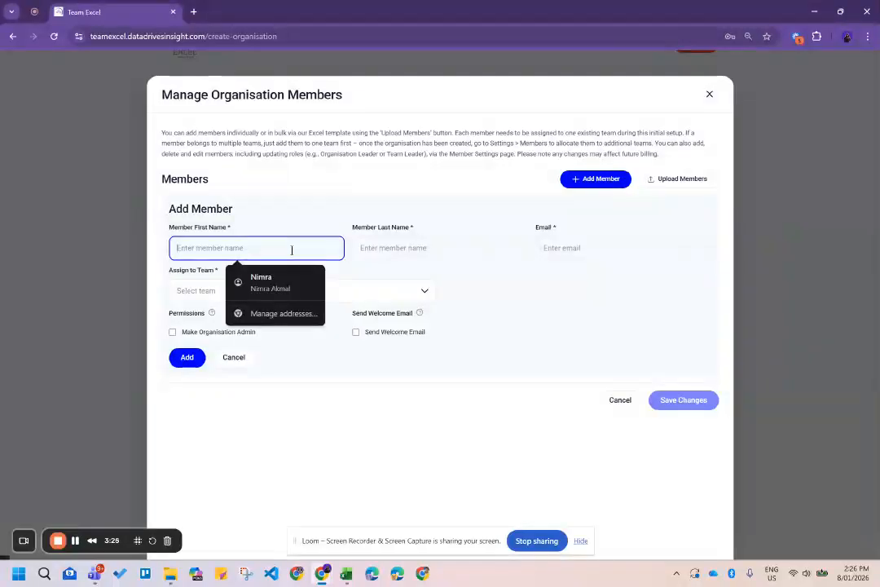
pyautogui.write('M')
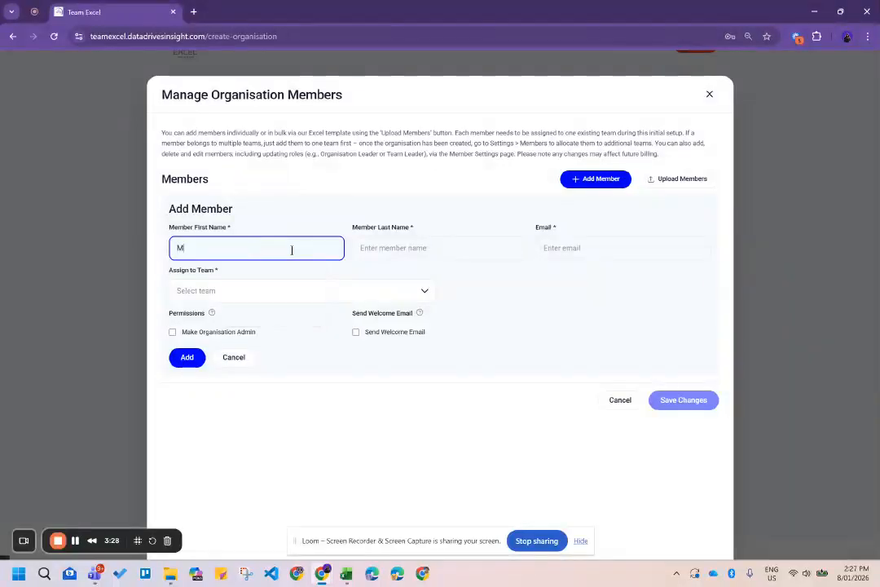
pyautogui.write('em')
pyautogui.press('BackSpace')
pyautogui.press('BackSpace')
pyautogui.press('BackSpace')
pyautogui.write('Fir')
# Enter the member's last name and a placeholder e-mail address.
pyautogui.click(484, 254)
pyautogui.write('La')
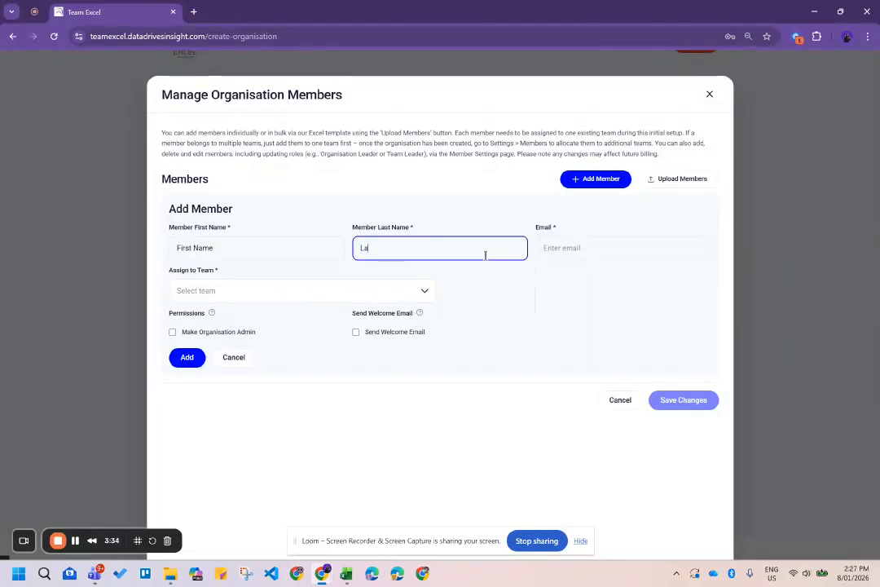
pyautogui.write('st Name')
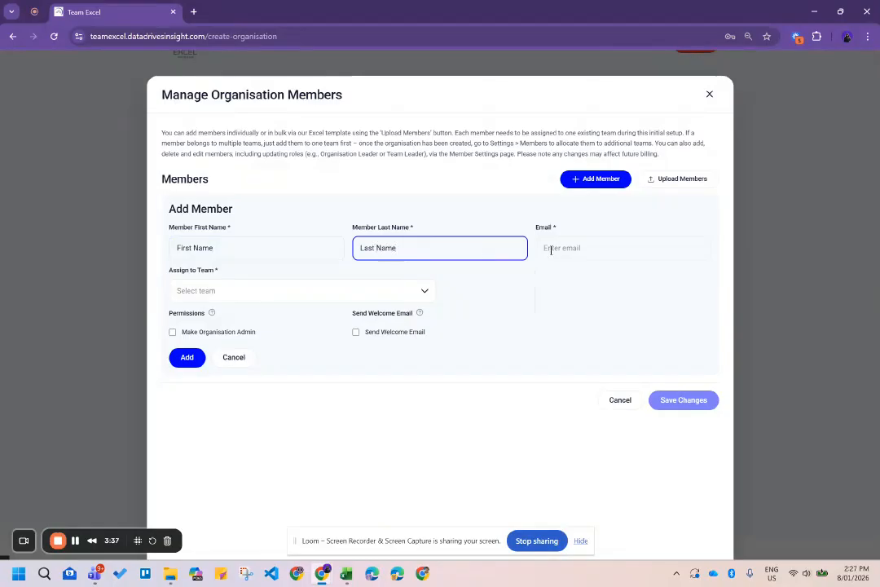
pyautogui.click(581, 240)
pyautogui.write('ema')
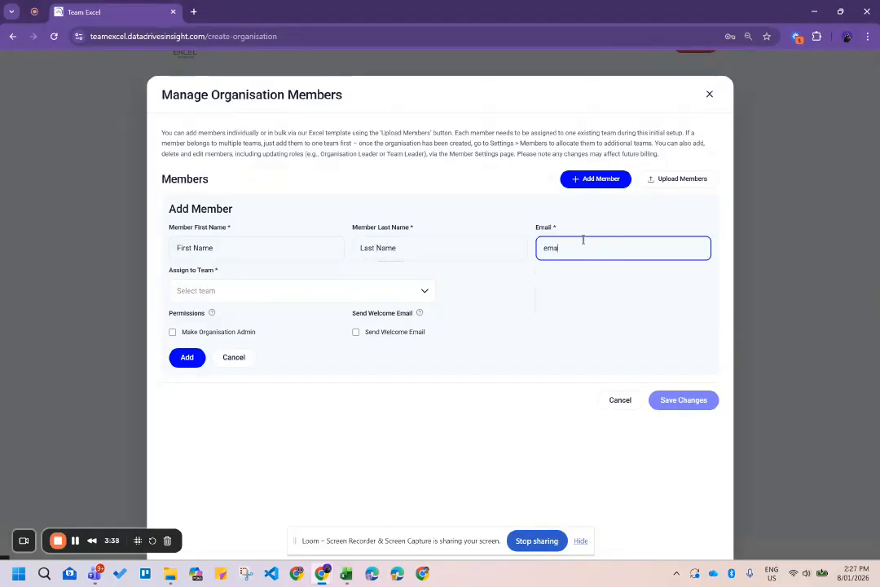
pyautogui.write('l@email.com')
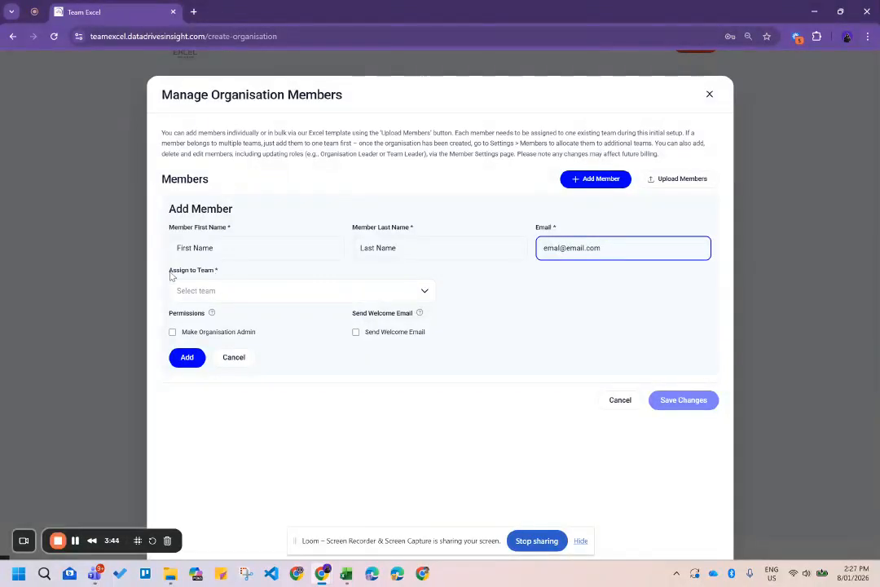
pyautogui.click(239, 257)
pyautogui.click(482, 277)
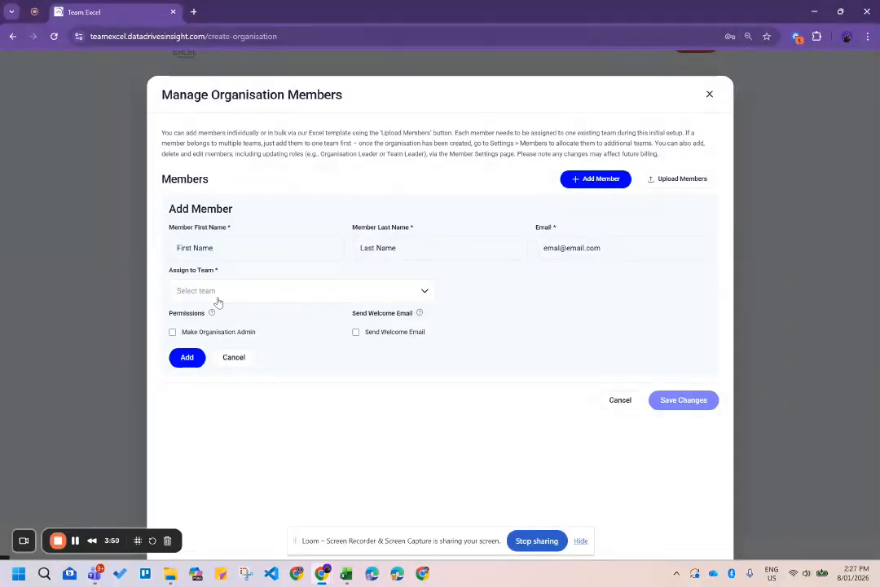
pyautogui.click(384, 293)
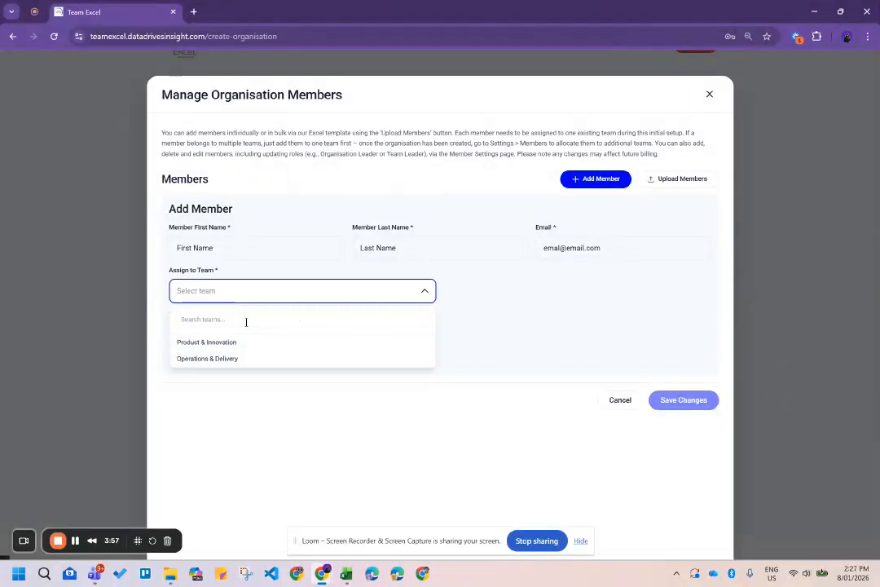
# Search teams for 'pr' and assign the new member to Product & Innovation.
pyautogui.click(281, 317)
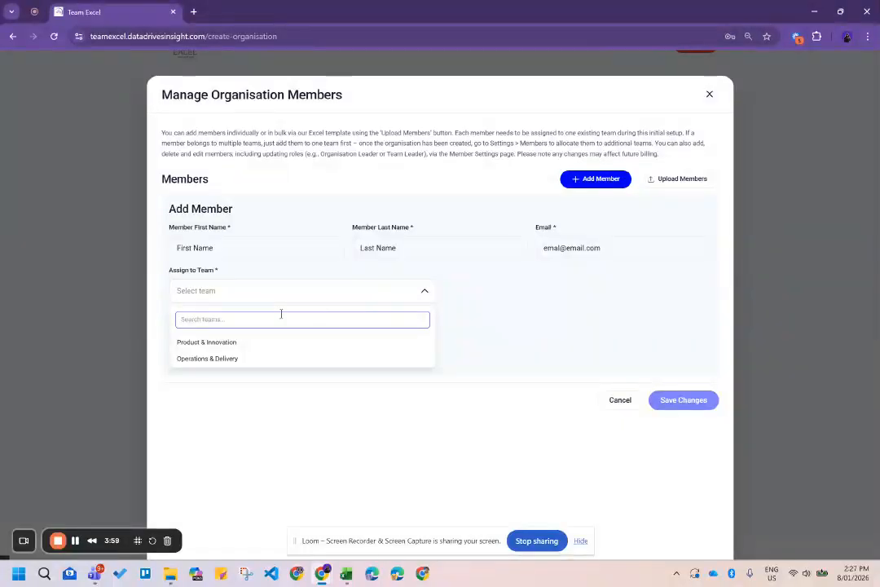
pyautogui.write('prod')
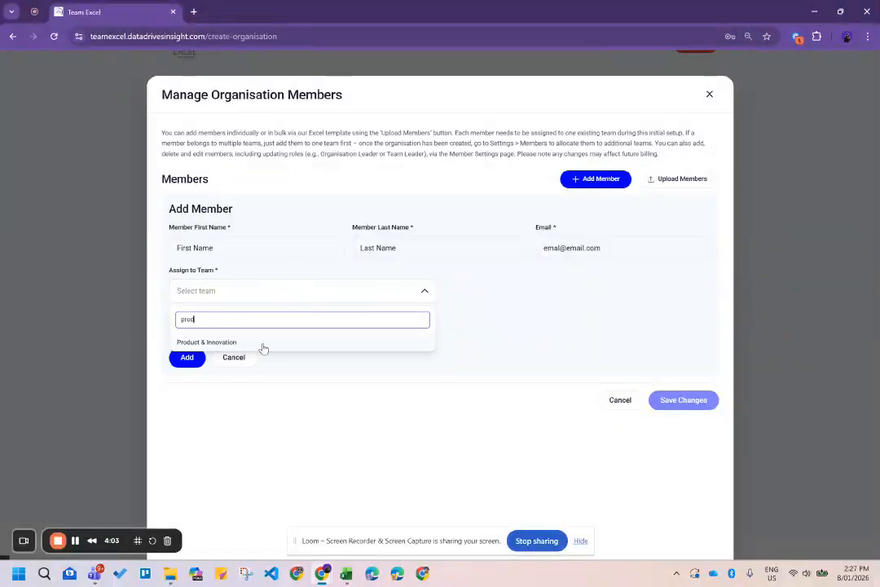
pyautogui.click(262, 346)
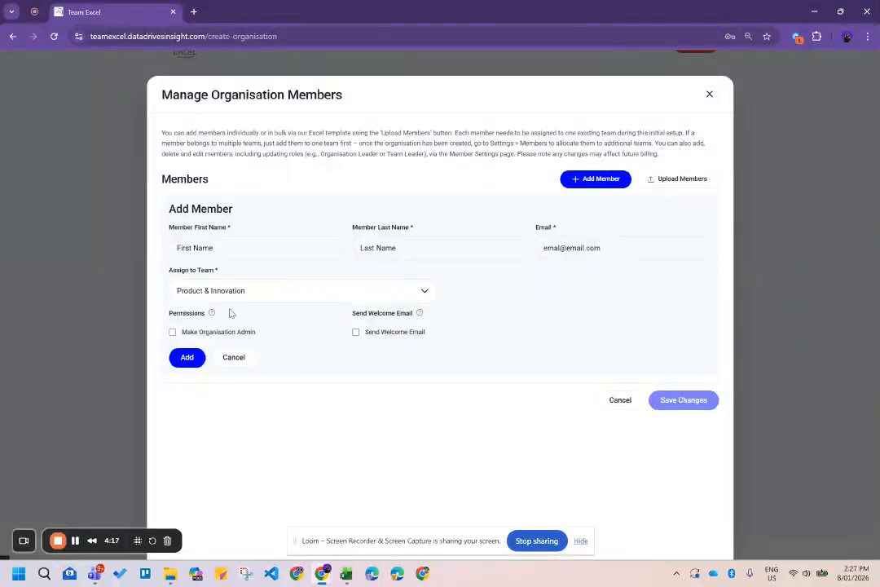
pyautogui.moveTo(212, 314)
pyautogui.moveTo(421, 320)
# Add the placeholder member, assigned to Product & Innovation, to the members list.
pyautogui.click(188, 359)
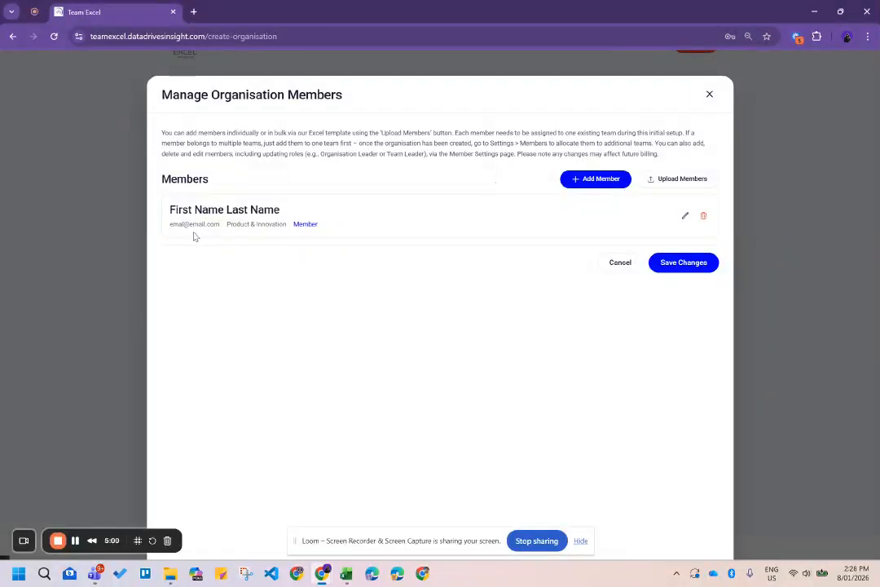
# Download the member template from Upload Members and open Member_Template (14).csv in Excel.
pyautogui.click(675, 179)
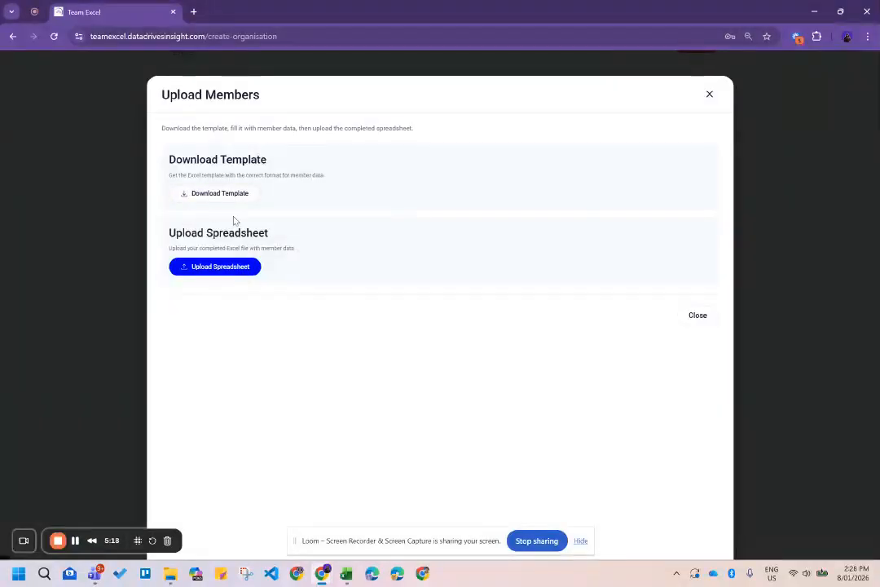
pyautogui.click(198, 194)
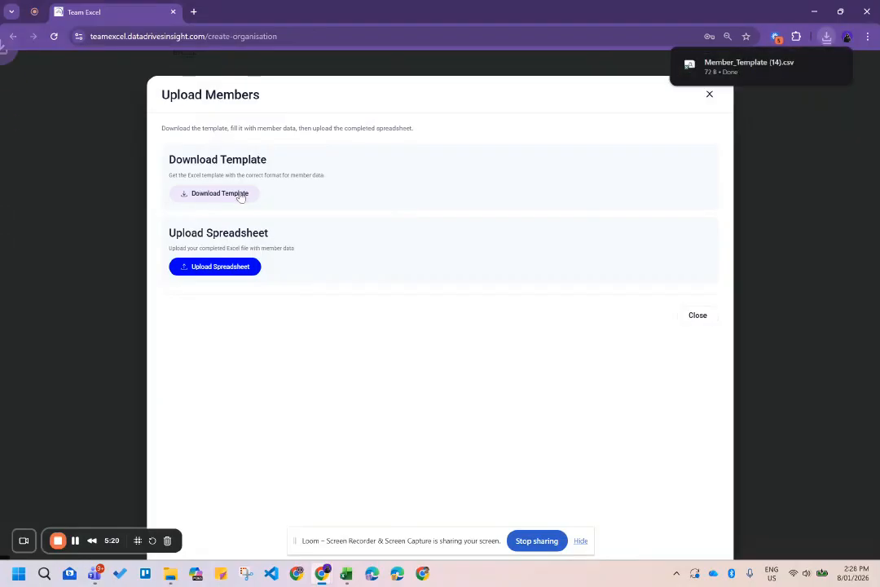
pyautogui.moveTo(775, 75)
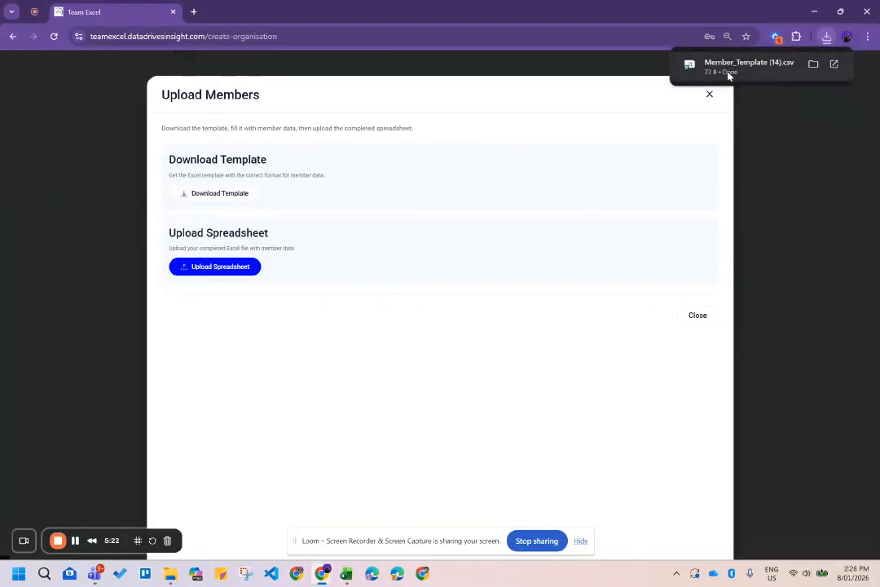
pyautogui.click(811, 65)
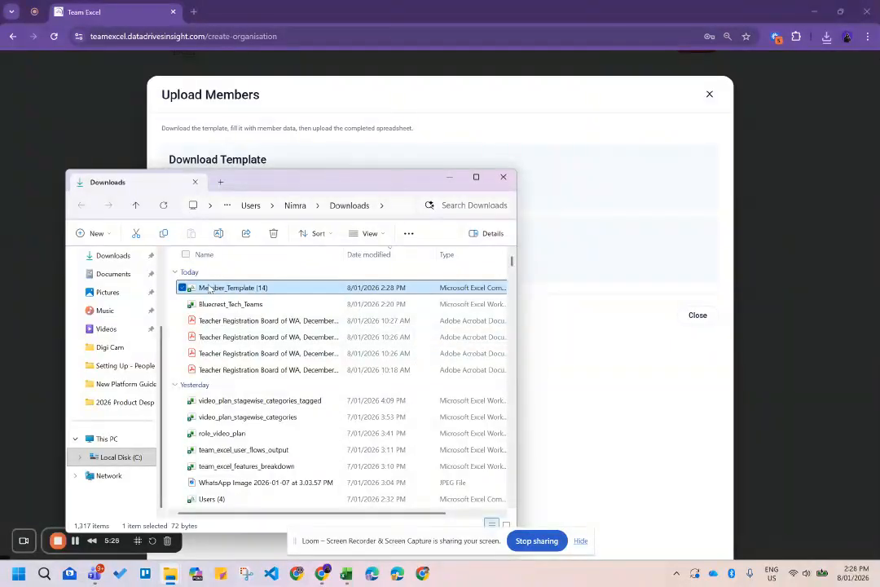
pyautogui.doubleClick(210, 287)
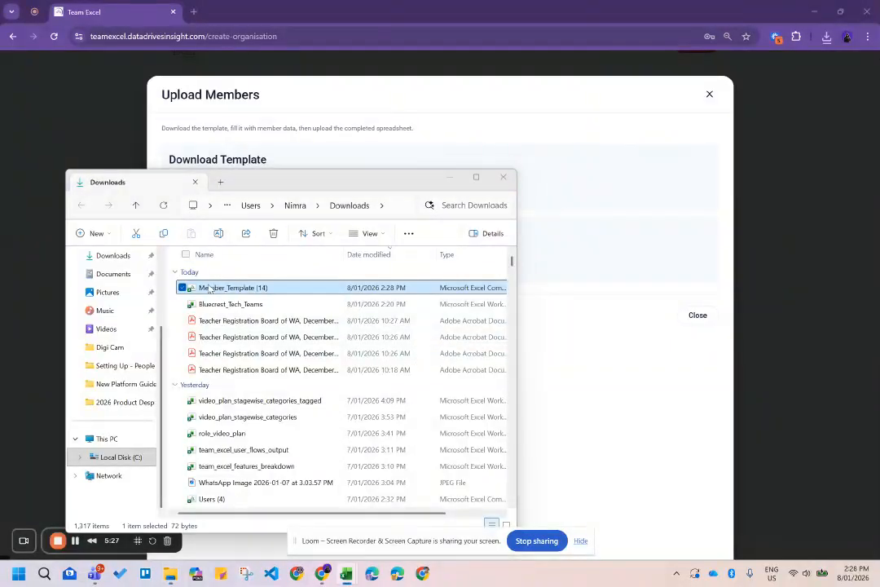
pyautogui.click(449, 177)
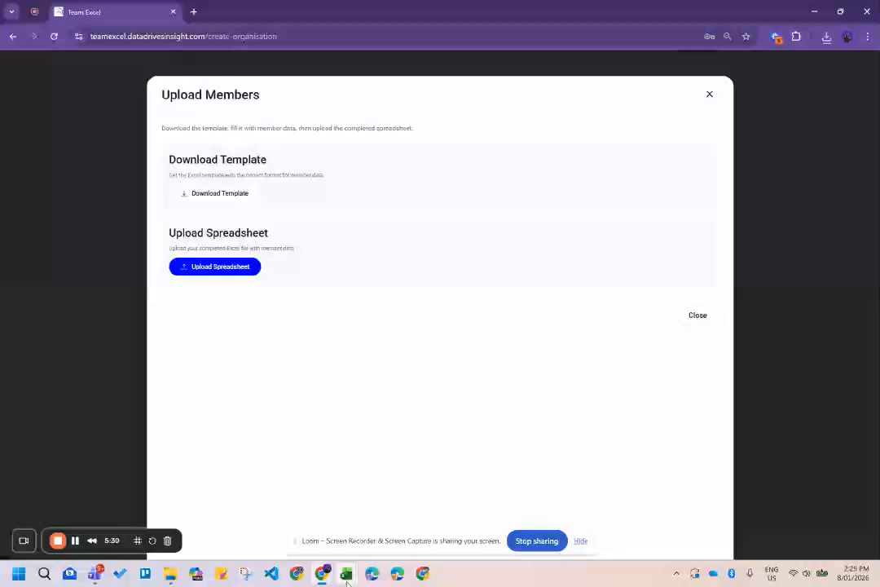
# Widen columns A and D of the Member_Template (14) sheet.
pyautogui.moveTo(347, 580)
pyautogui.click(395, 511)
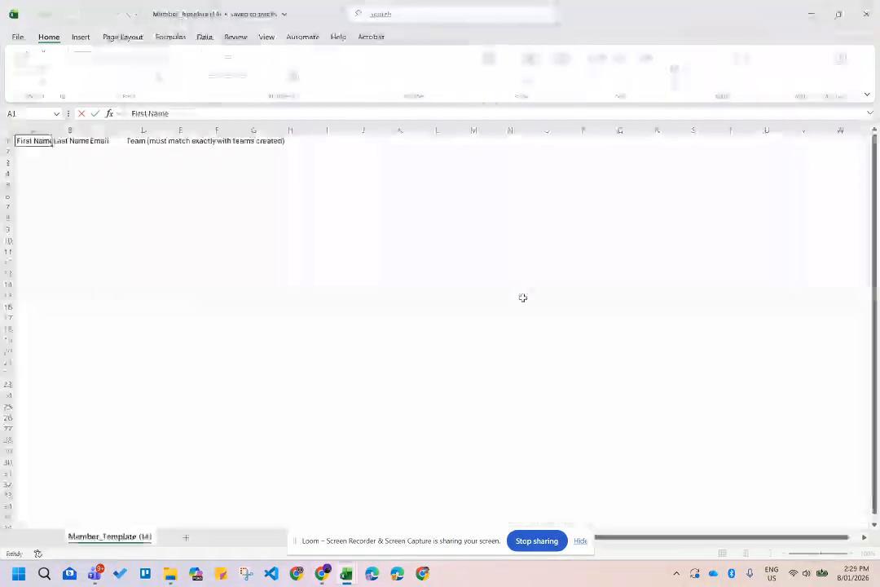
pyautogui.click(245, 245)
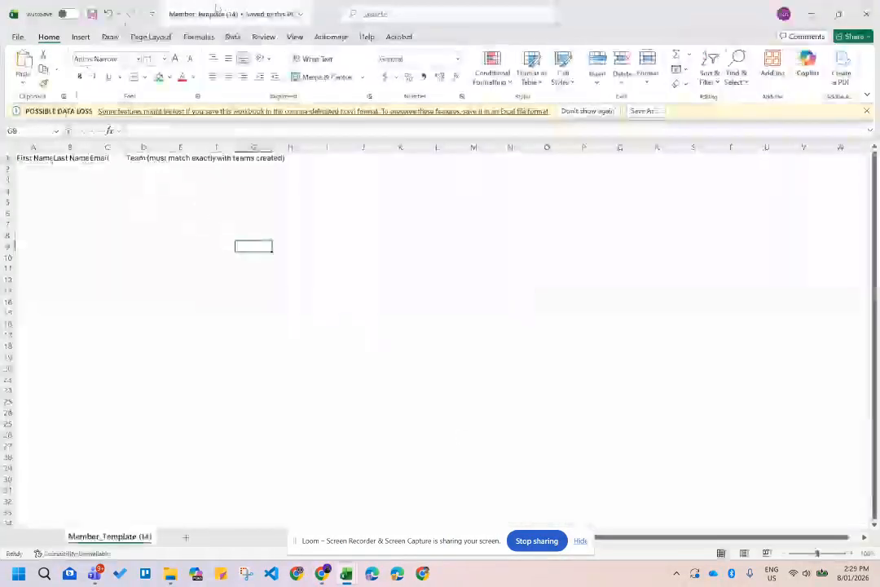
pyautogui.moveTo(51, 147); pyautogui.dragTo(233, 147)
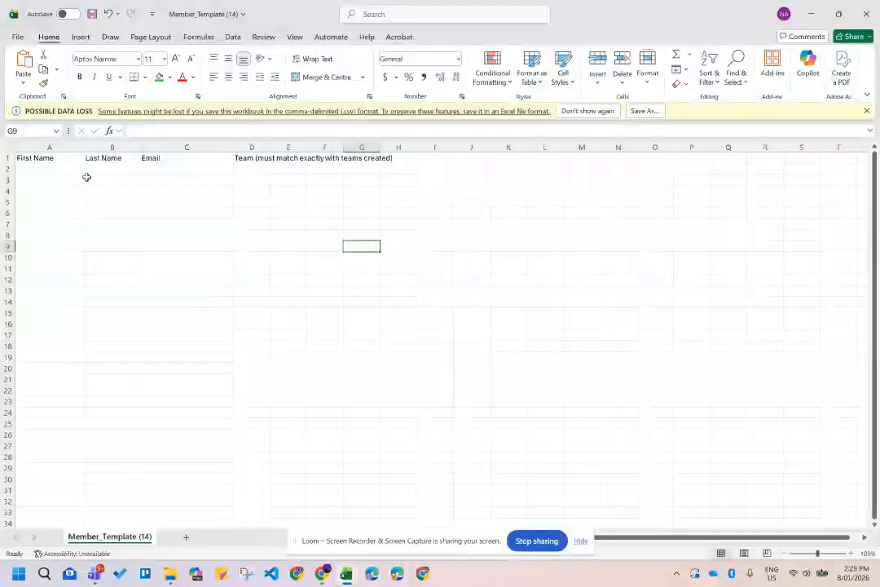
pyautogui.moveTo(272, 150); pyautogui.dragTo(346, 153)
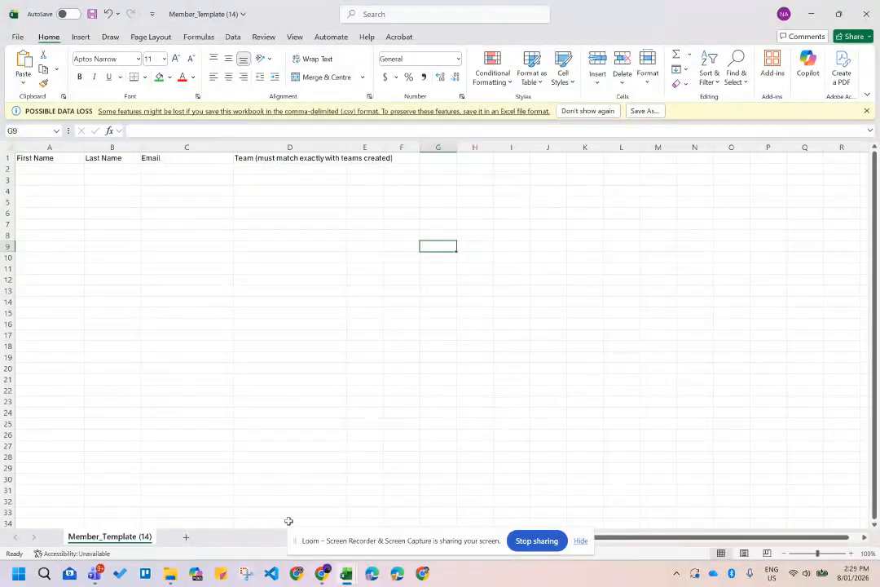
# In Bluecrest_Tech_Teams, widen columns B, C and D and review the team names.
pyautogui.moveTo(347, 573)
pyautogui.click(369, 524)
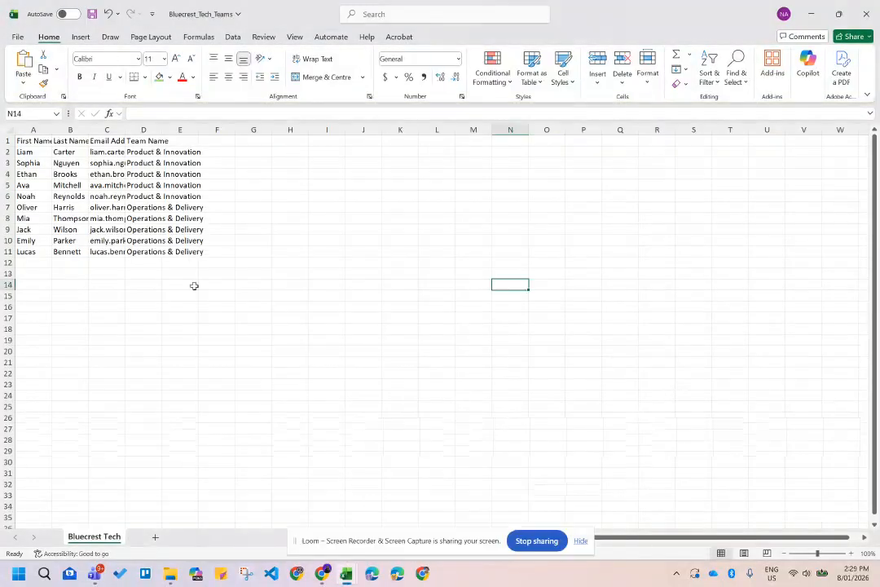
pyautogui.click(140, 241)
pyautogui.moveTo(124, 130); pyautogui.dragTo(218, 131)
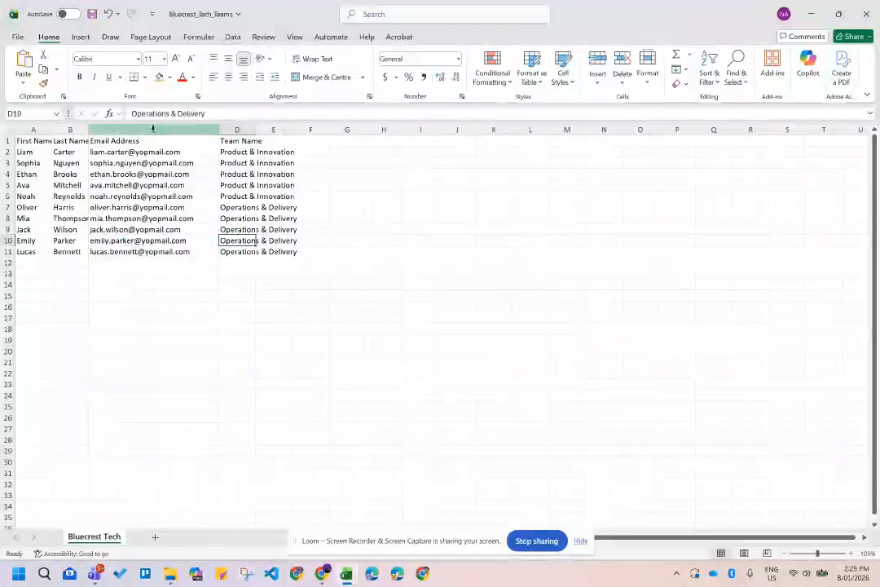
pyautogui.moveTo(85, 130); pyautogui.dragTo(164, 131)
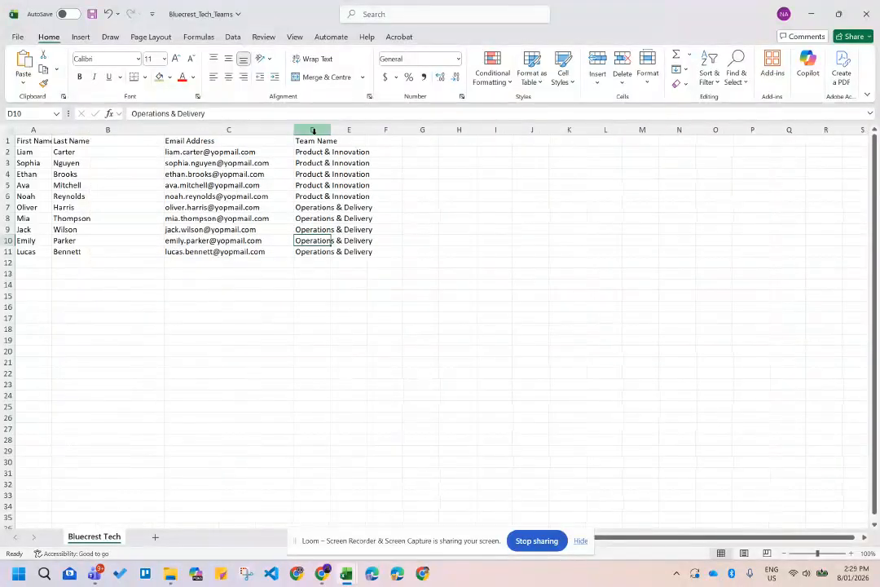
pyautogui.moveTo(333, 130); pyautogui.dragTo(386, 130)
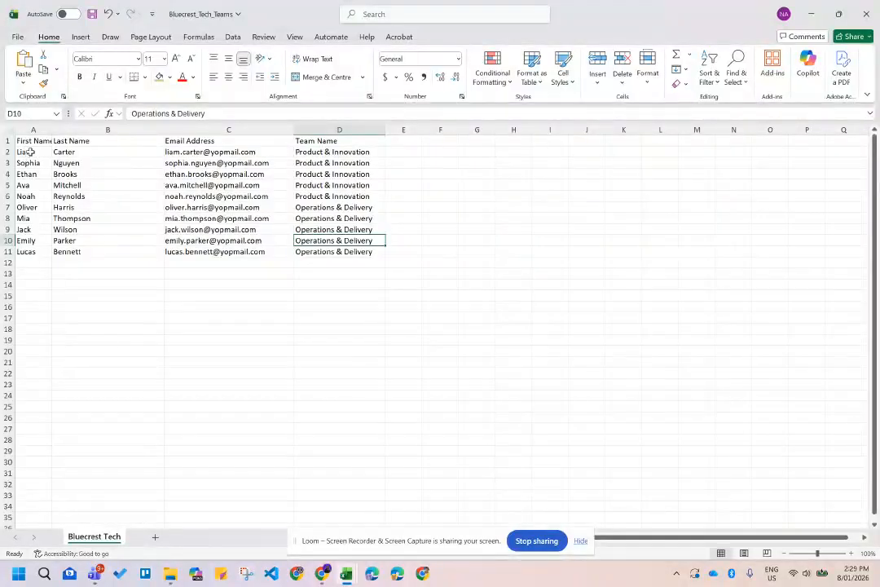
pyautogui.click(339, 152)
pyautogui.click(342, 163)
pyautogui.click(344, 174)
pyautogui.click(345, 185)
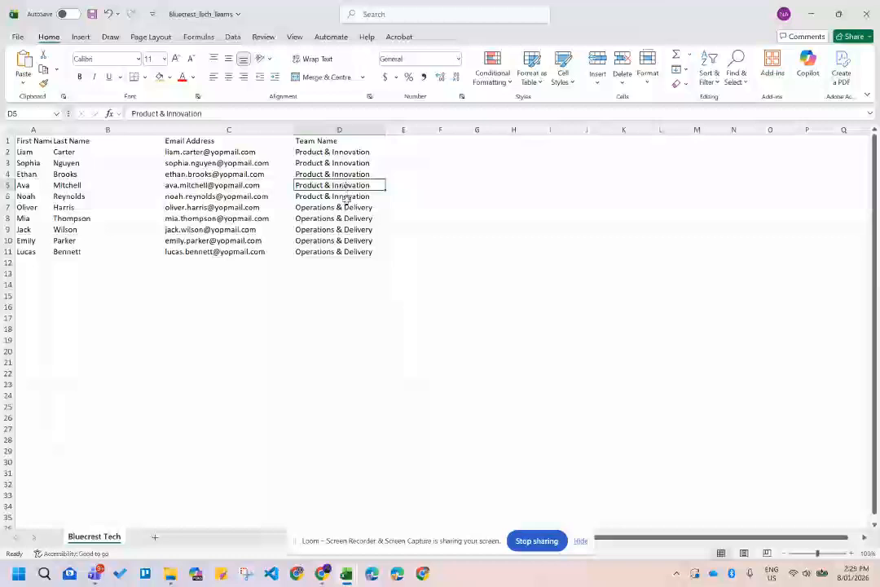
# Copy the ten member rows A2:D11 and return to cell A2 of Member_Template (14).
pyautogui.click(31, 153)
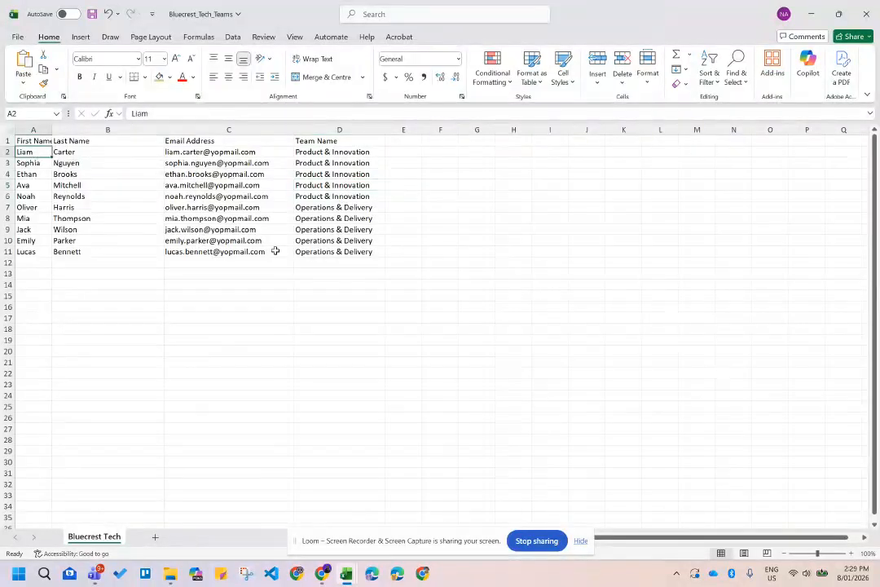
pyautogui.keyDown('shift'); pyautogui.click(310, 252); pyautogui.keyUp('shift')
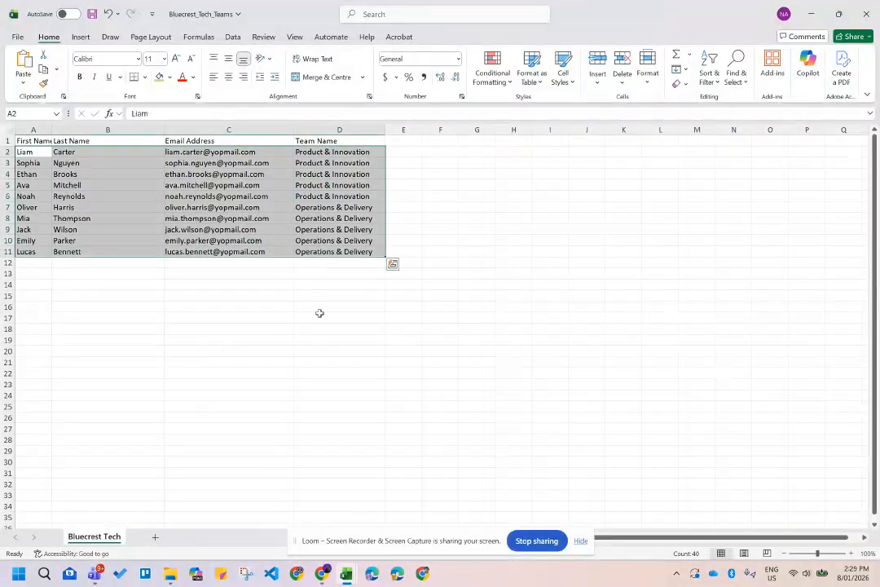
pyautogui.hotkey('ctrl', 'c')
pyautogui.click(346, 574)
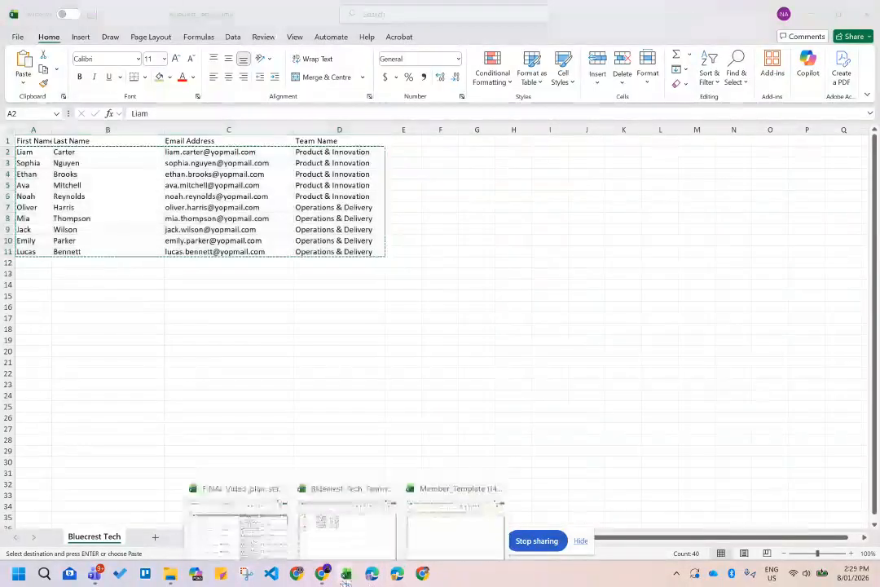
pyautogui.click(453, 525)
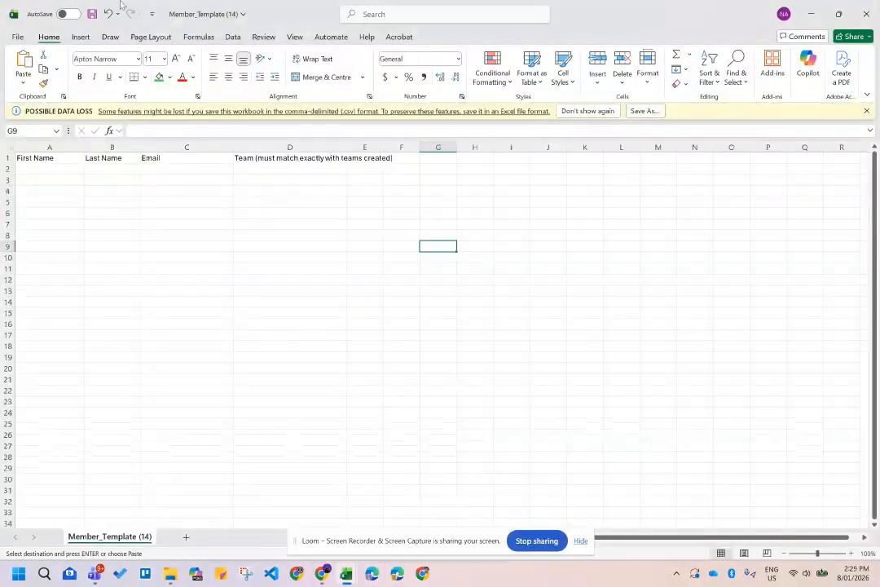
pyautogui.click(57, 169)
# Paste the ten member rows at A2, widen column D, and save the template.
pyautogui.hotkey('ctrl', 'v')
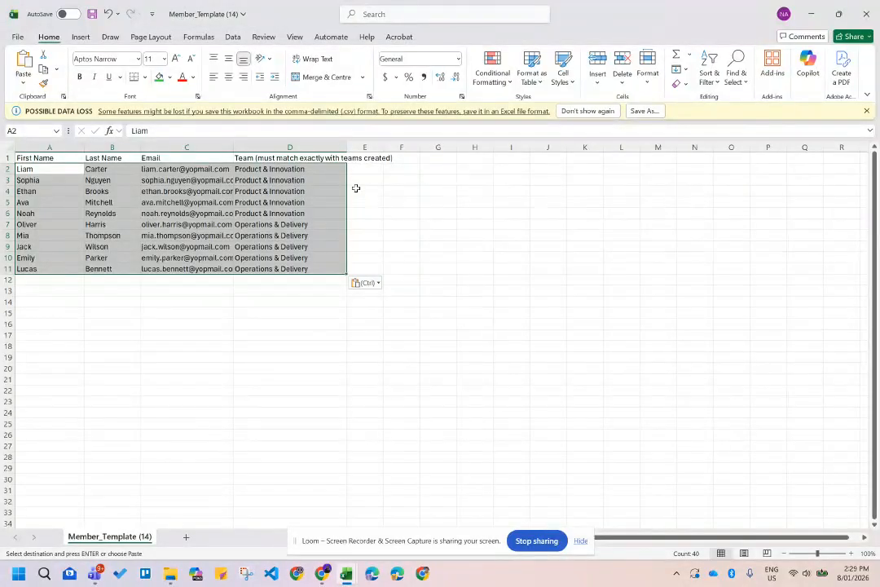
pyautogui.click(426, 265)
pyautogui.moveTo(348, 147); pyautogui.dragTo(360, 148)
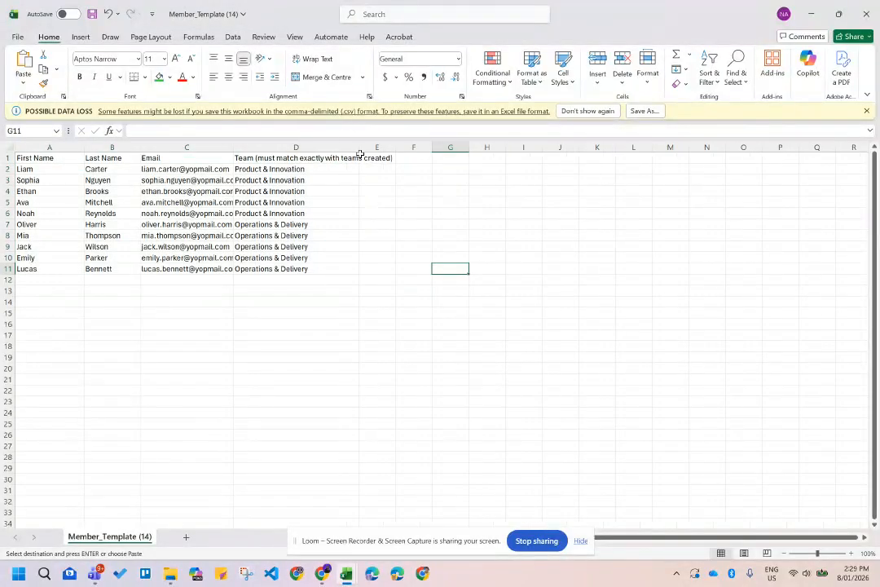
pyautogui.click(7, 169)
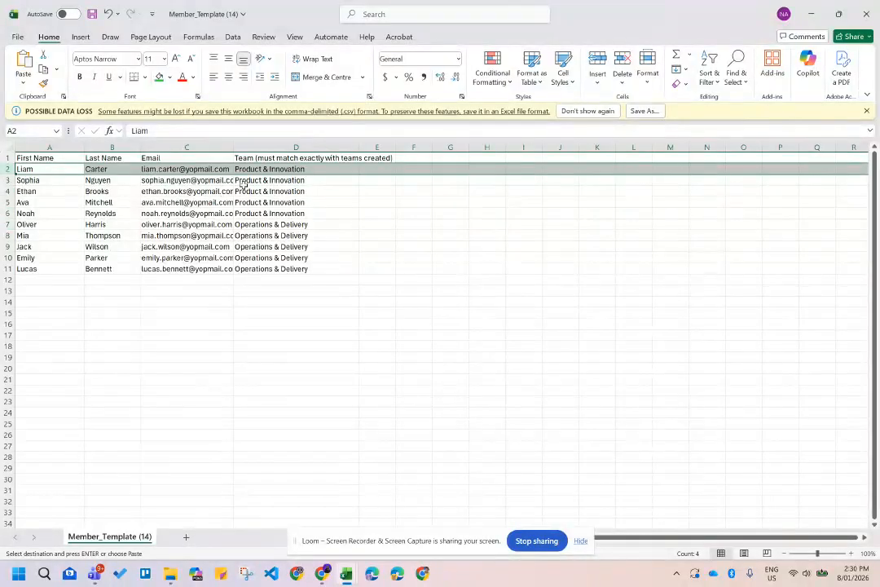
pyautogui.click(302, 281)
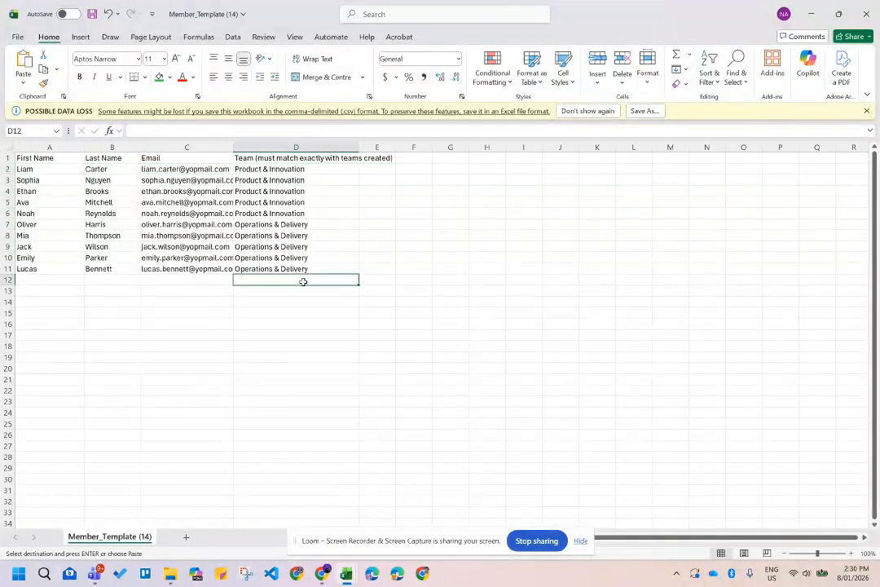
pyautogui.hotkey('ctrl', 's')
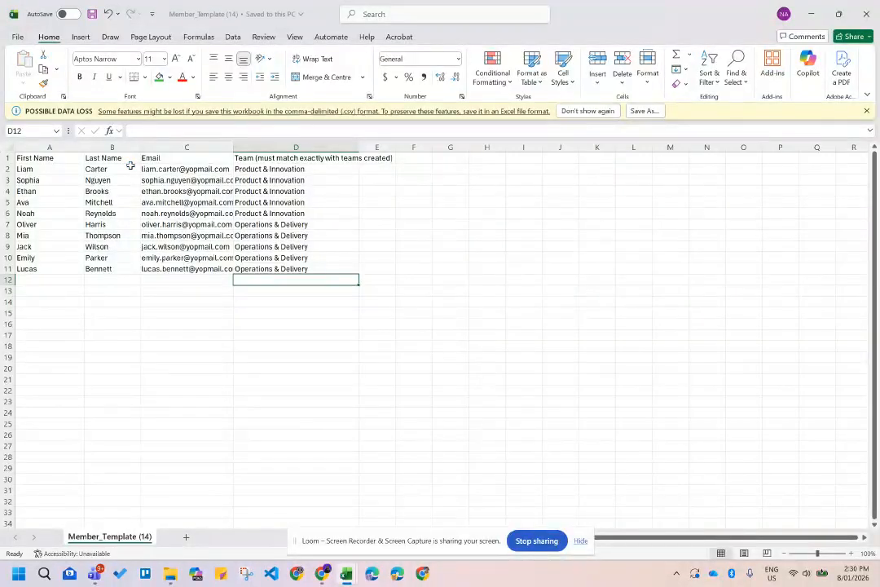
# Save the member list in Documents as the CSV file 'Bluecrest Tech Members'.
pyautogui.click(18, 38)
pyautogui.click(49, 190)
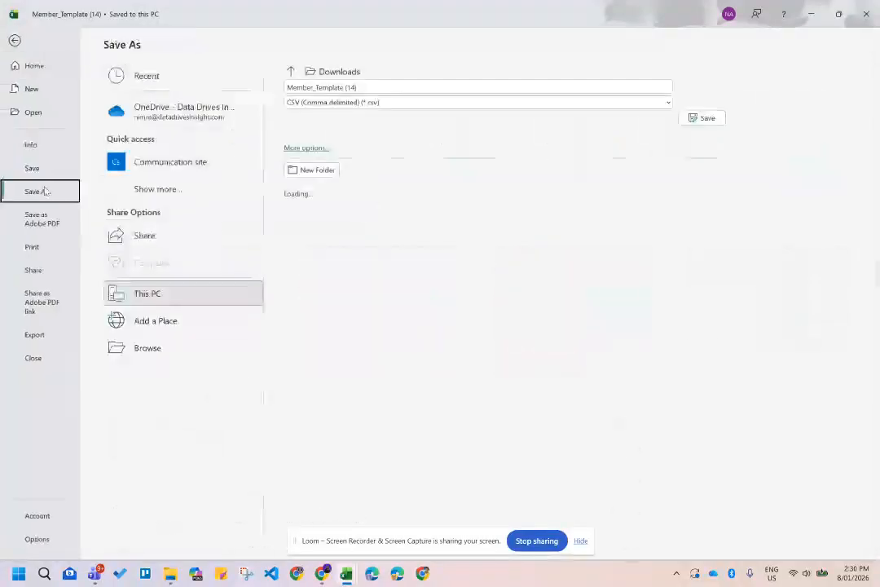
pyautogui.click(493, 88)
pyautogui.press('BackSpace')
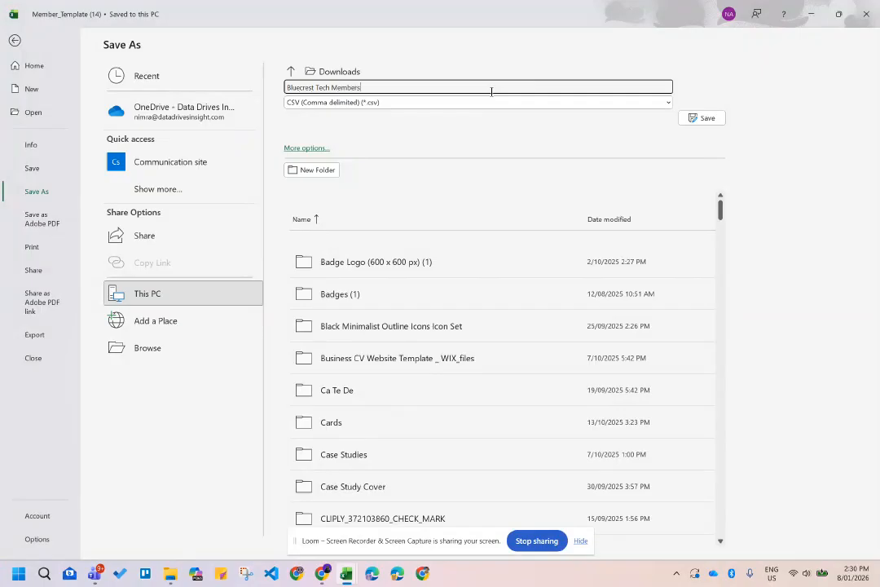
pyautogui.click(208, 296)
pyautogui.click(208, 295)
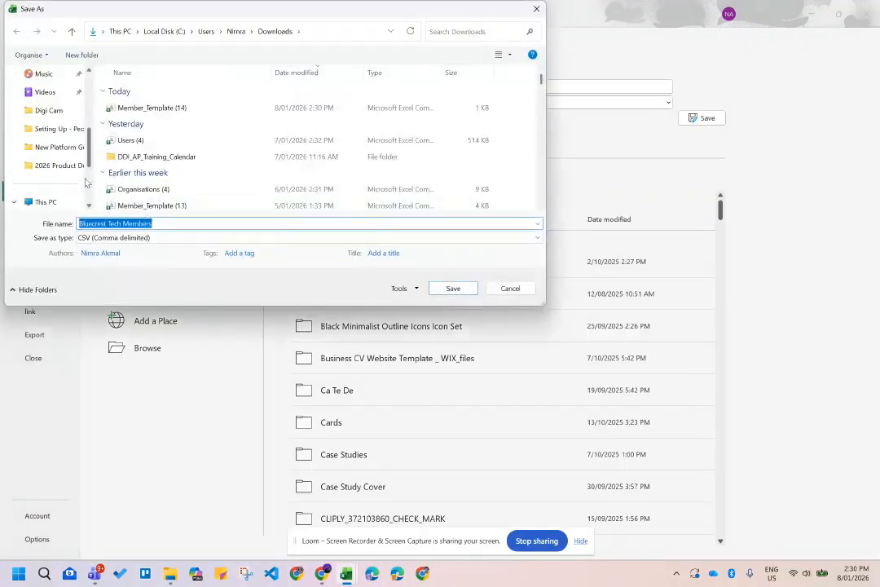
pyautogui.scroll(5, 44, 122)
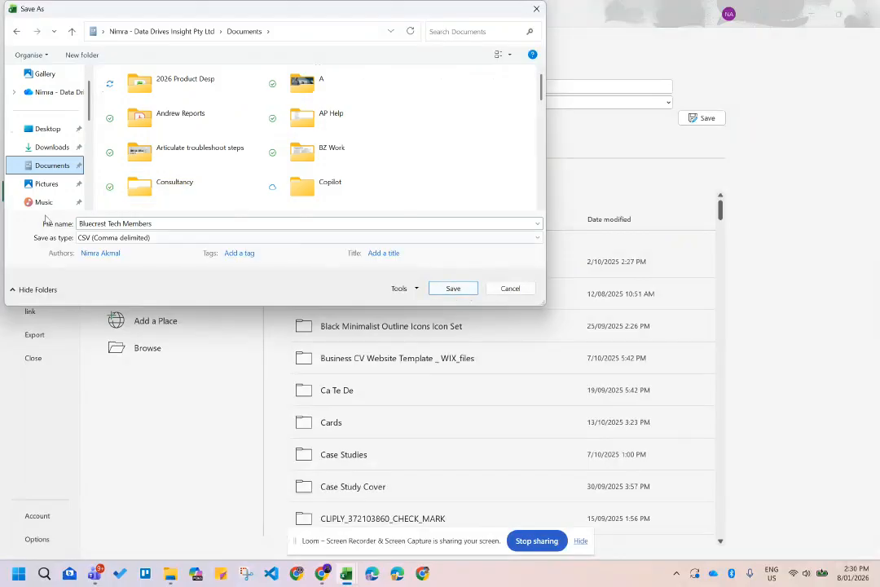
pyautogui.click(453, 288)
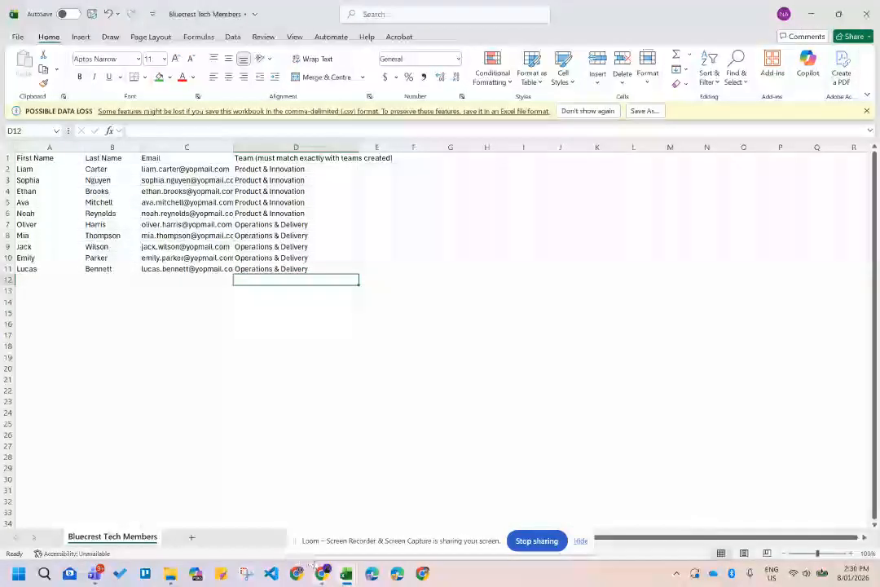
# Upload Bluecrest Tech Members from Documents to add the ten members to the organisation.
pyautogui.moveTo(322, 572)
pyautogui.click(279, 522)
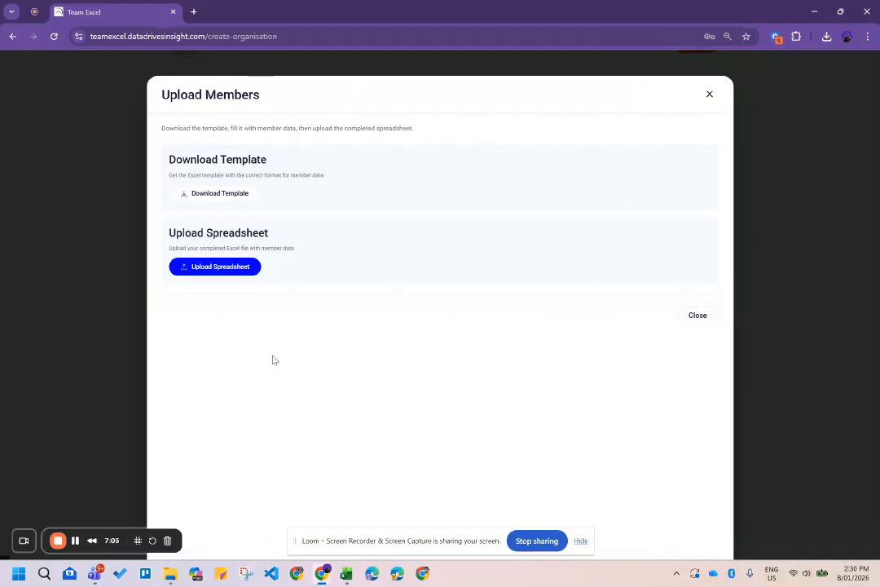
pyautogui.click(214, 266)
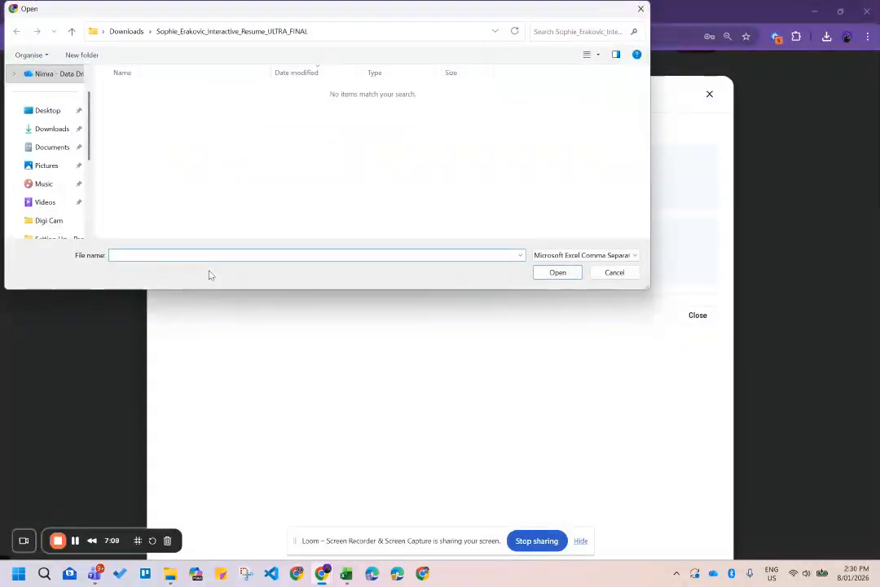
pyautogui.click(51, 147)
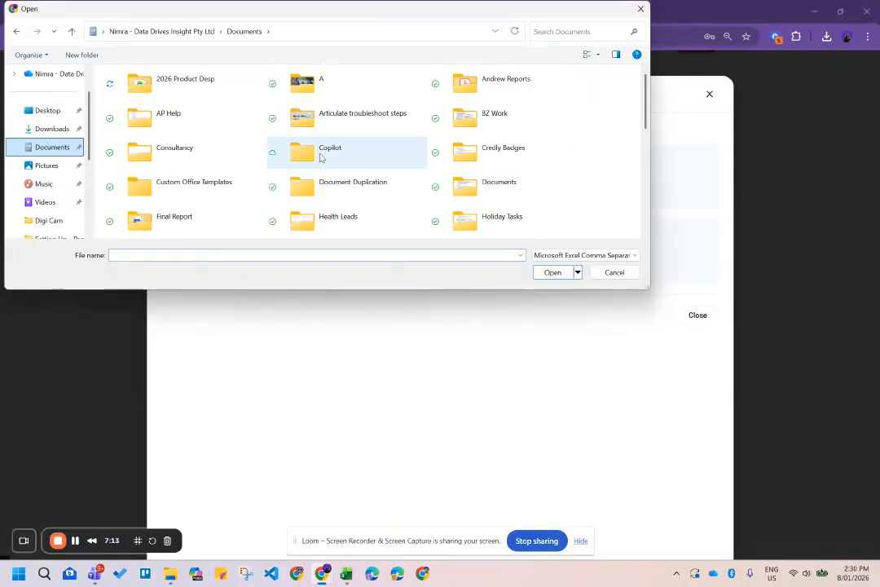
pyautogui.scroll(-10, 523, 173)
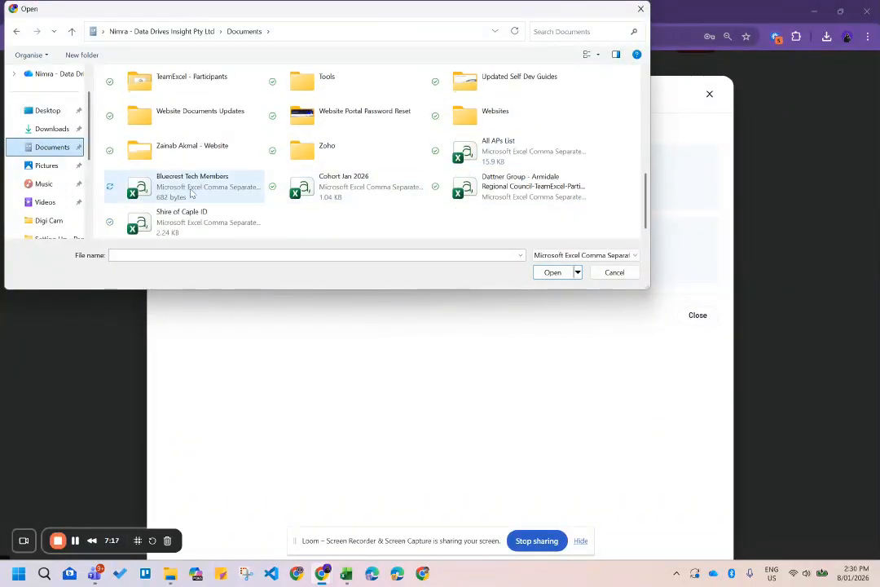
pyautogui.click(167, 186)
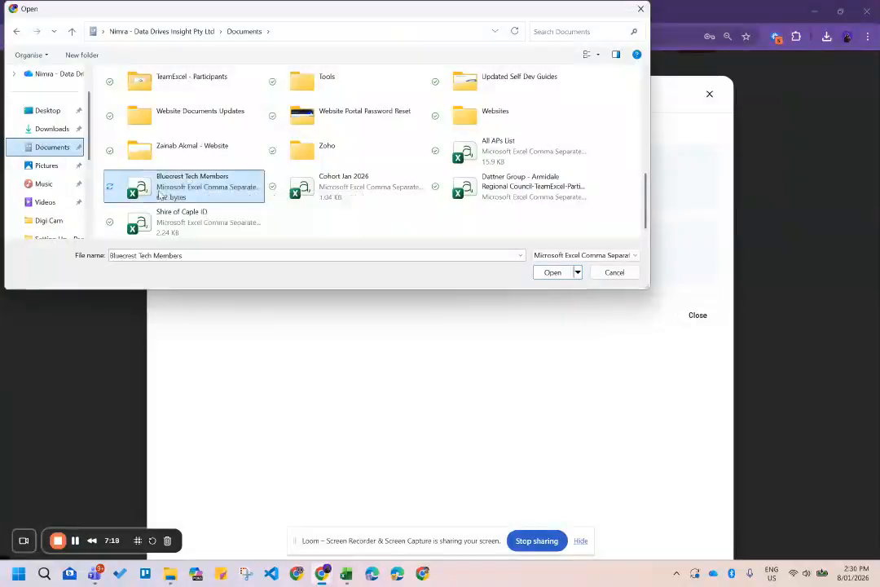
pyautogui.click(562, 273)
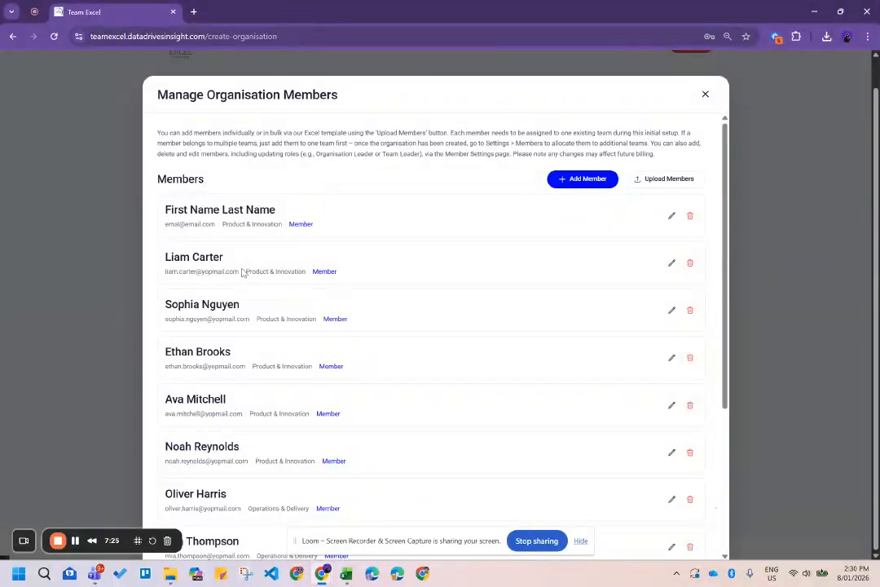
pyautogui.scroll(-3, 231, 273)
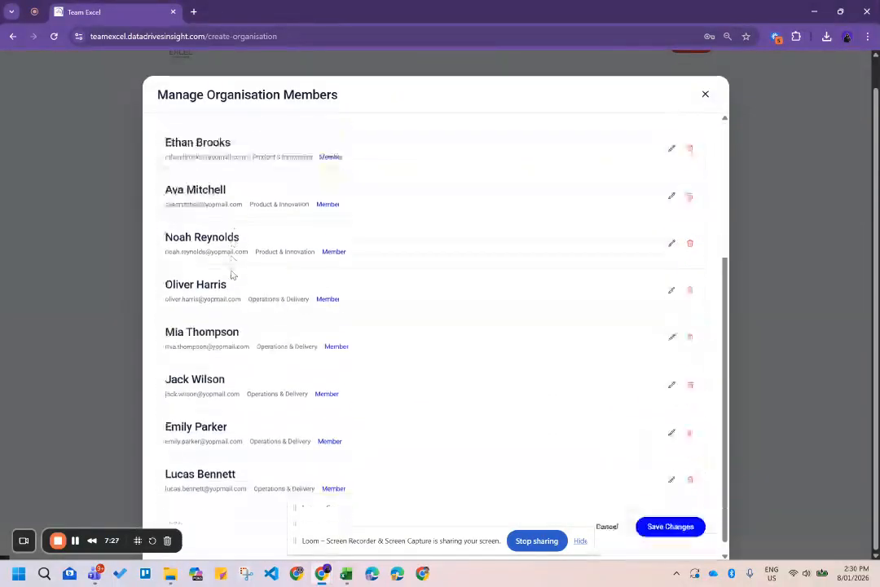
pyautogui.scroll(3, 231, 274)
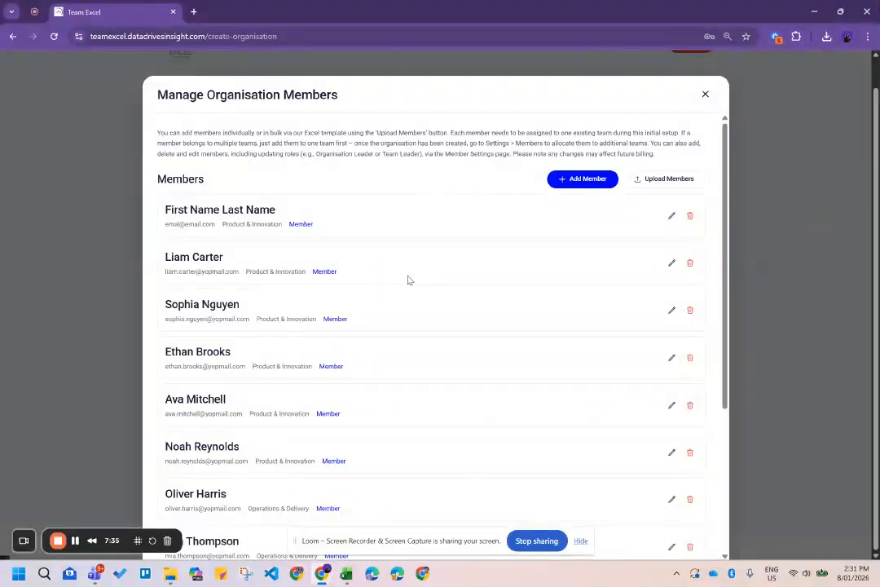
pyautogui.click(673, 264)
pyautogui.click(576, 250)
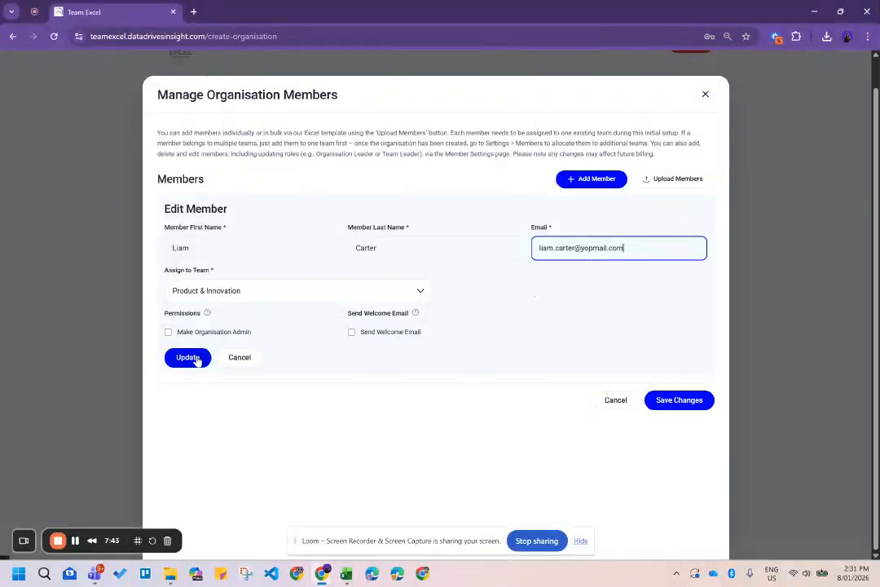
pyautogui.click(233, 361)
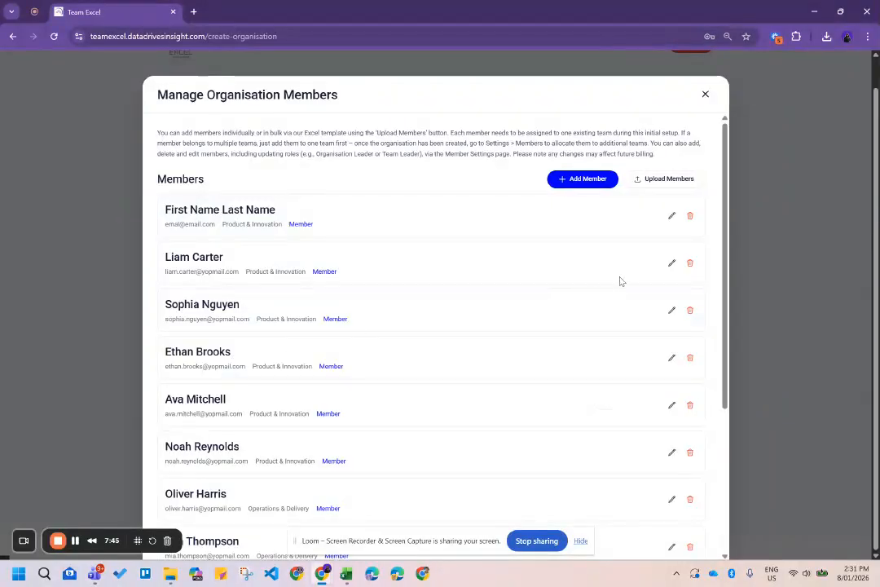
pyautogui.click(672, 264)
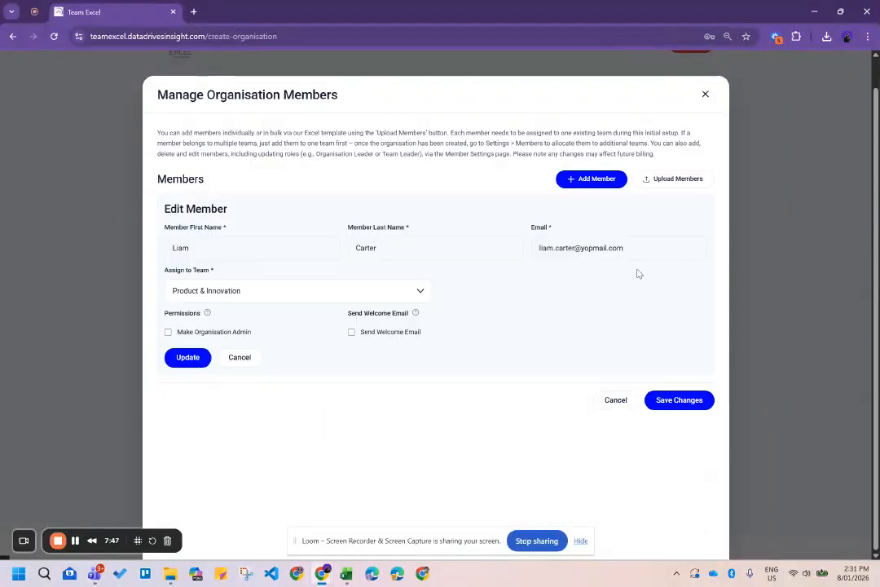
pyautogui.click(568, 252)
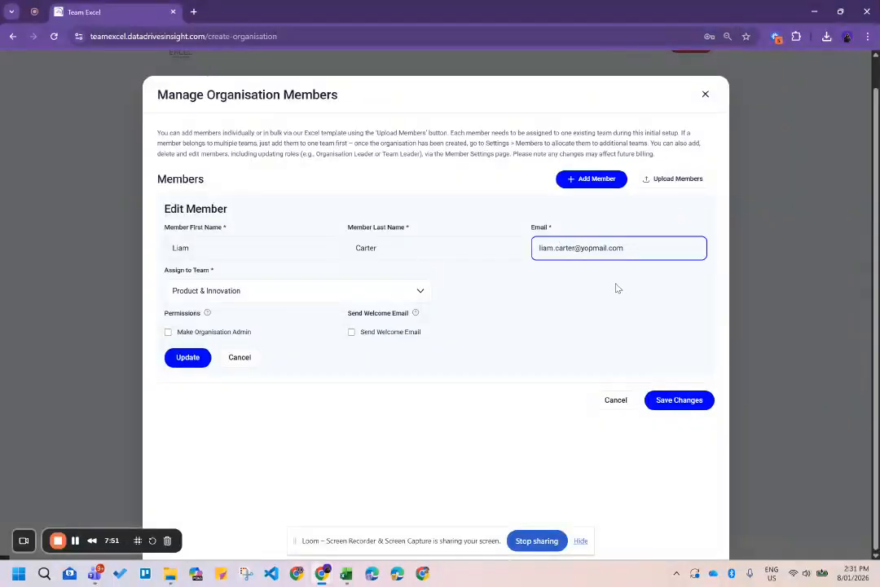
pyautogui.write('n')
pyautogui.click(194, 364)
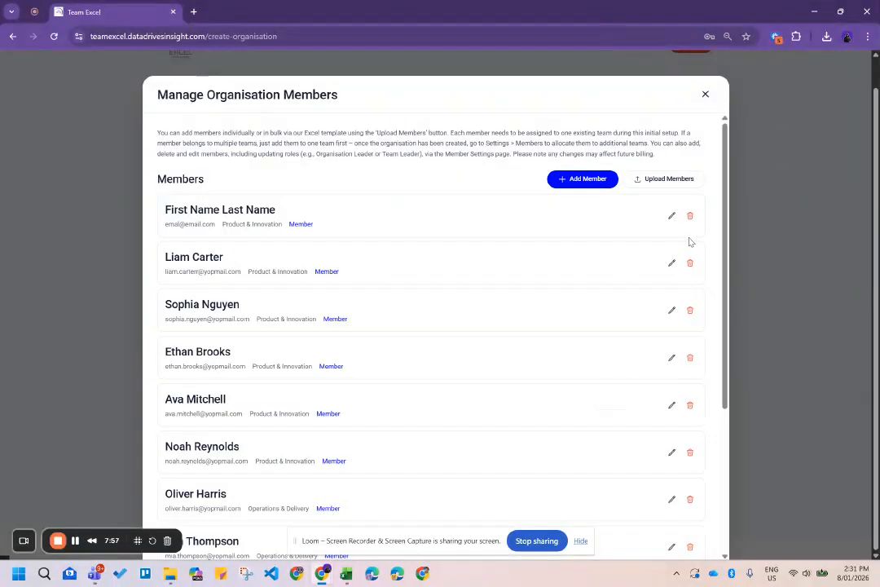
pyautogui.click(672, 263)
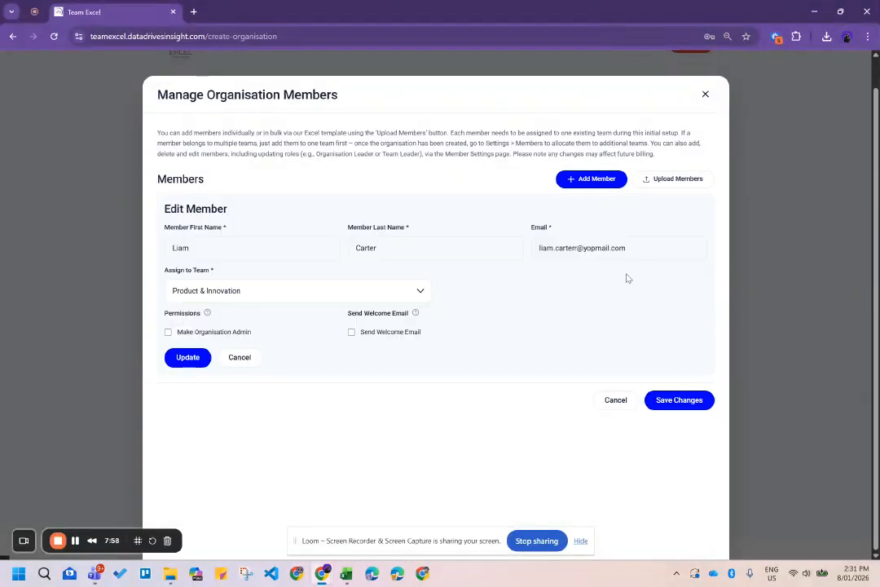
pyautogui.click(578, 249)
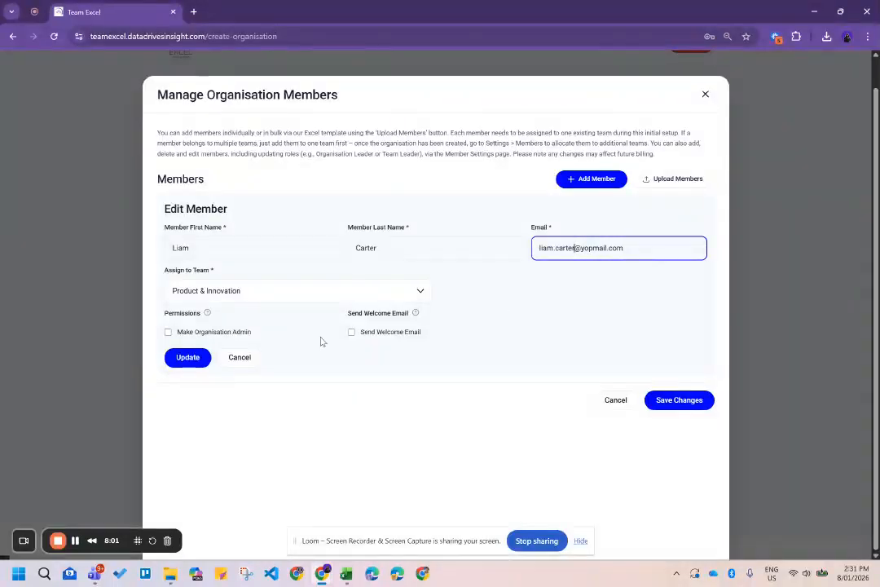
pyautogui.click(189, 357)
pyautogui.scroll(-3, 360, 262)
pyautogui.scroll(3, 359, 262)
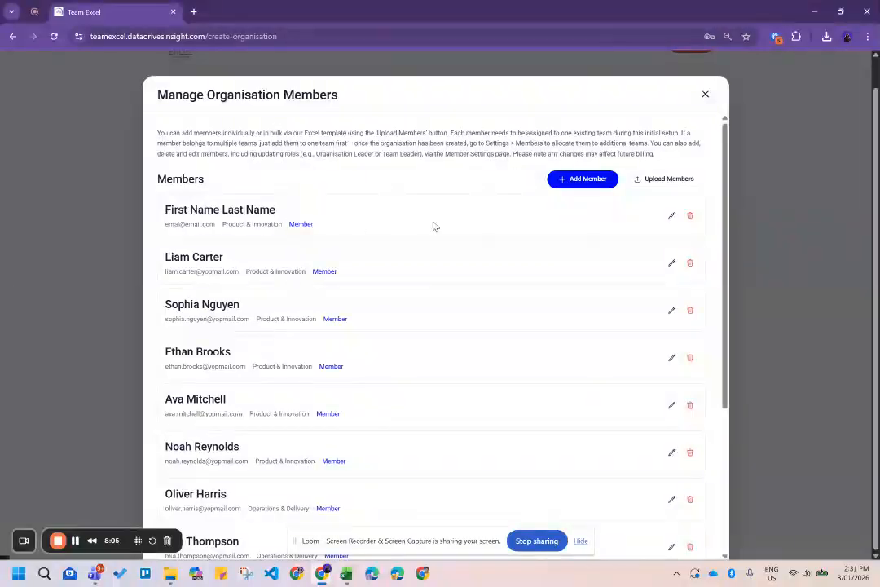
# Delete the placeholder First Name Last Name member and save, leaving 10 members.
pyautogui.click(691, 218)
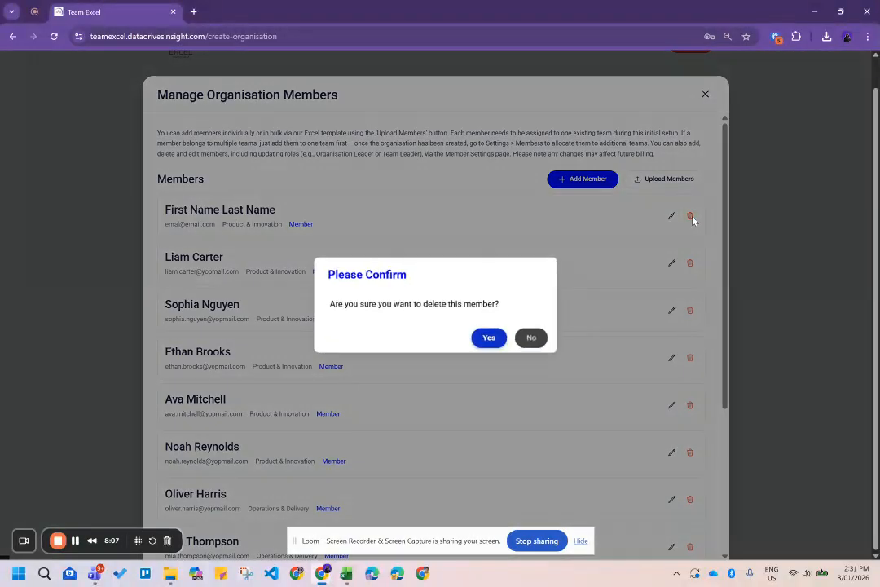
pyautogui.click(489, 337)
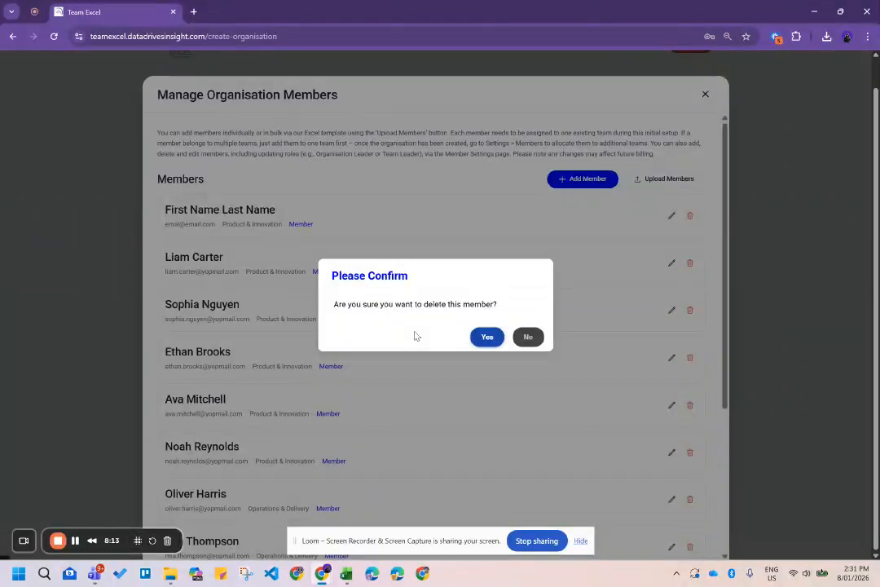
pyautogui.click(488, 338)
pyautogui.scroll(-3, 281, 239)
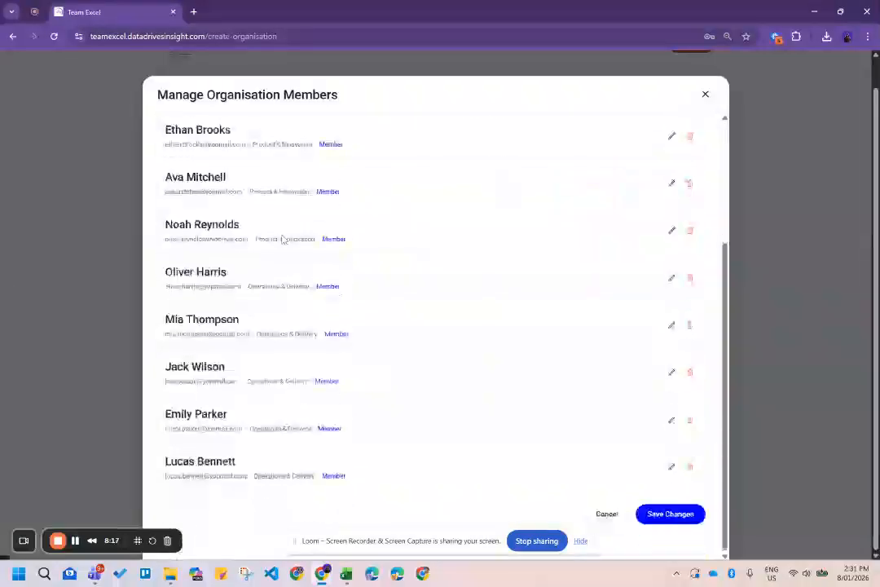
pyautogui.click(671, 521)
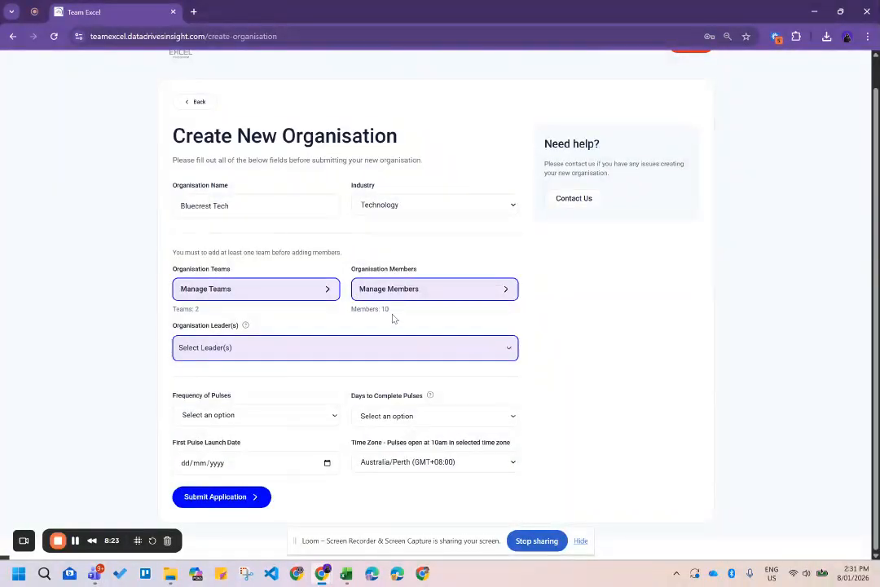
pyautogui.moveTo(389, 316); pyautogui.dragTo(335, 318)
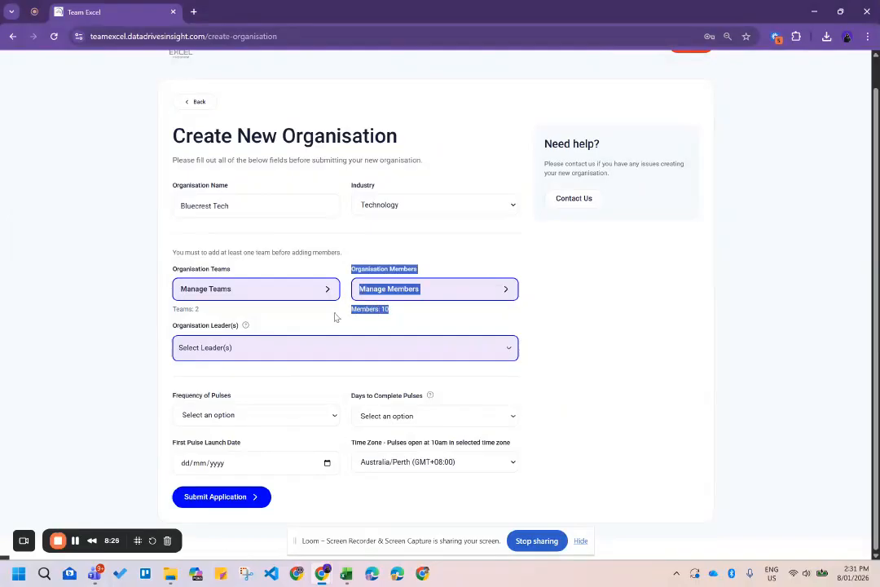
pyautogui.click(638, 333)
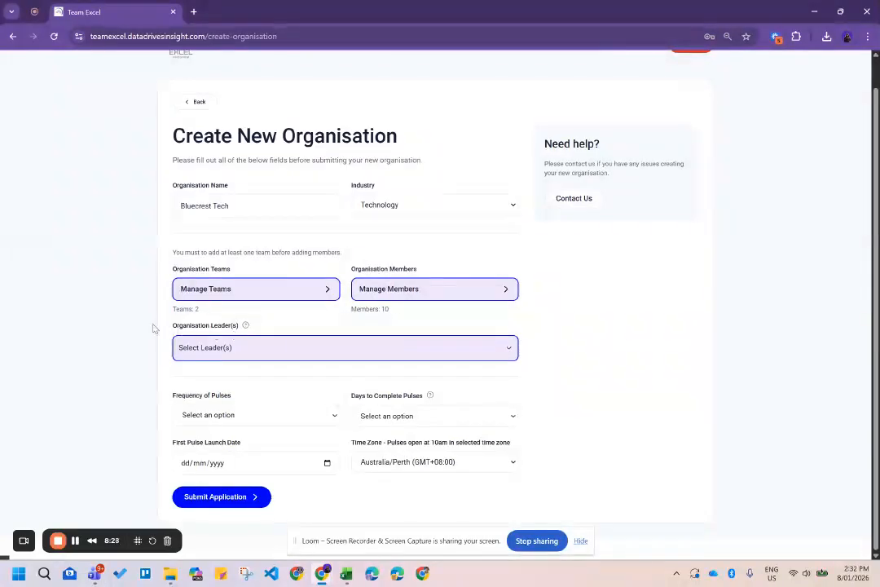
pyautogui.click(274, 349)
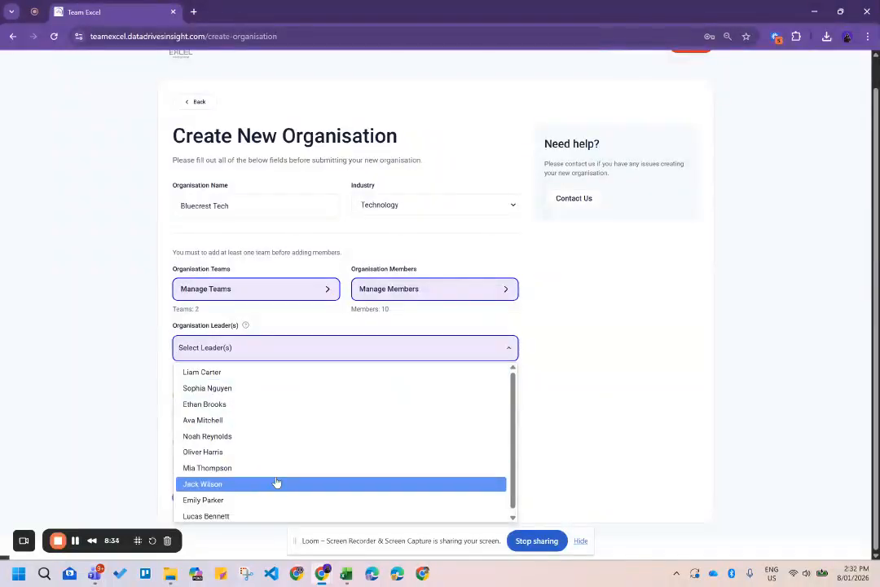
pyautogui.scroll(-1, 276, 482)
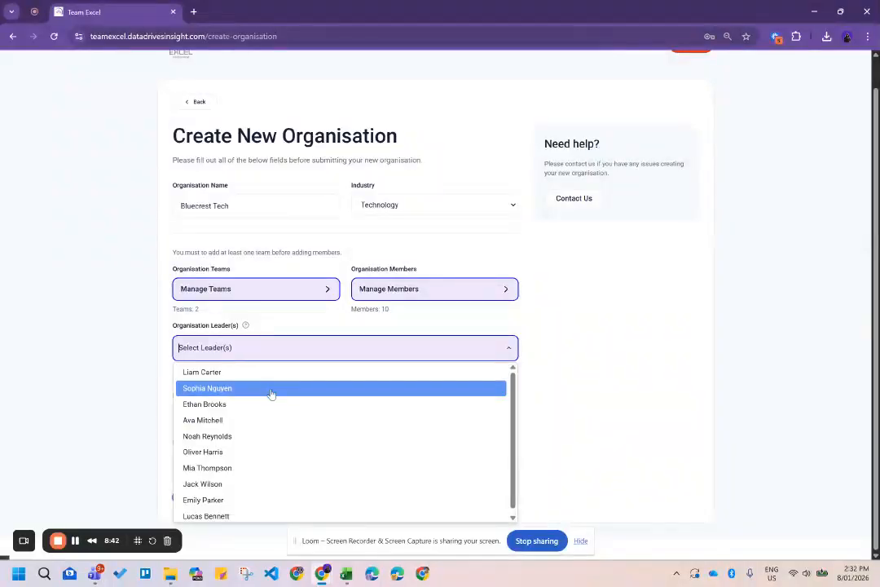
pyautogui.click(226, 372)
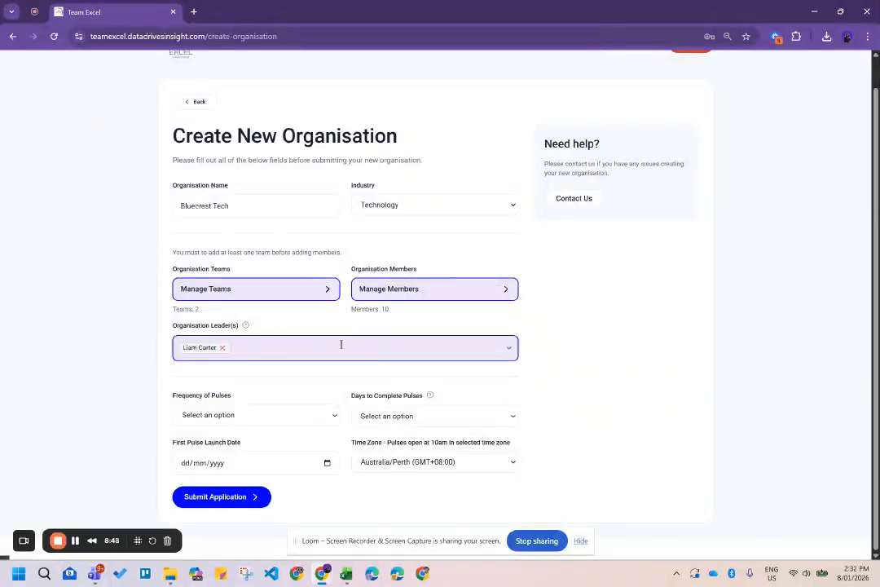
# Add and then remove a second leader, and open the pulse frequency choices.
pyautogui.click(401, 348)
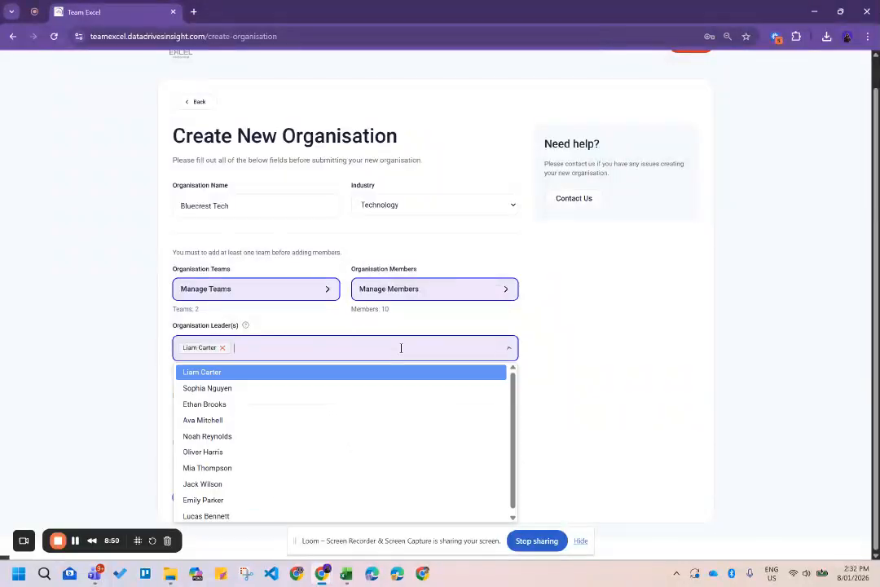
pyautogui.click(207, 420)
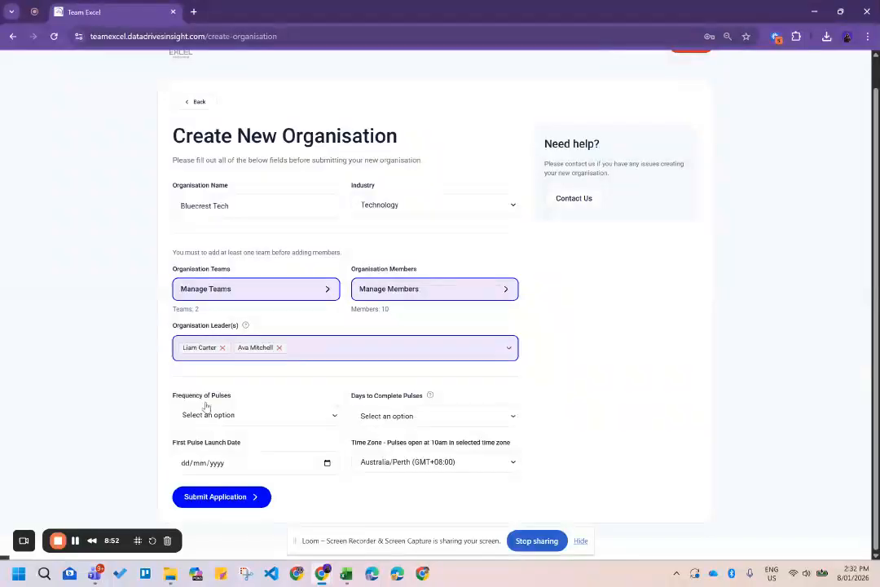
pyautogui.click(279, 347)
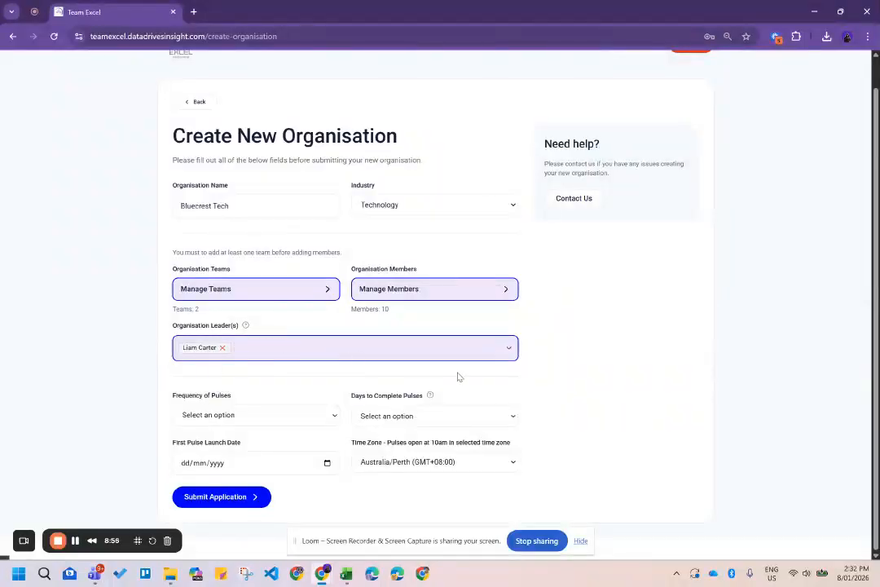
pyautogui.click(310, 424)
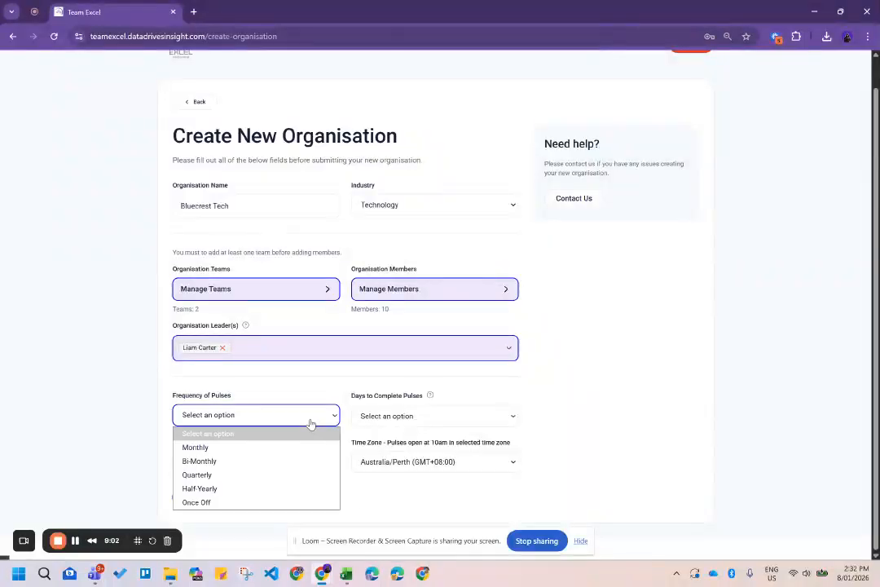
# Set pulses to Monthly with 5 days to complete.
pyautogui.click(214, 447)
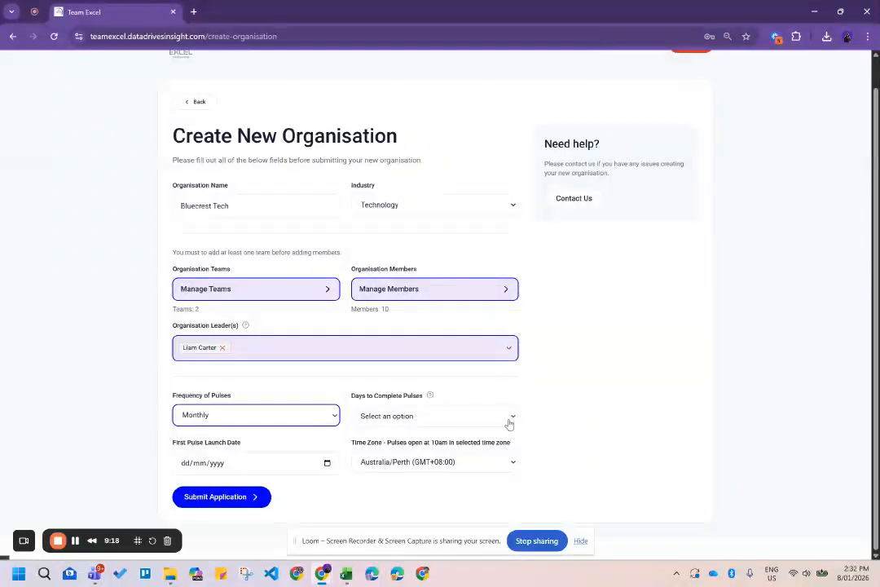
pyautogui.click(444, 418)
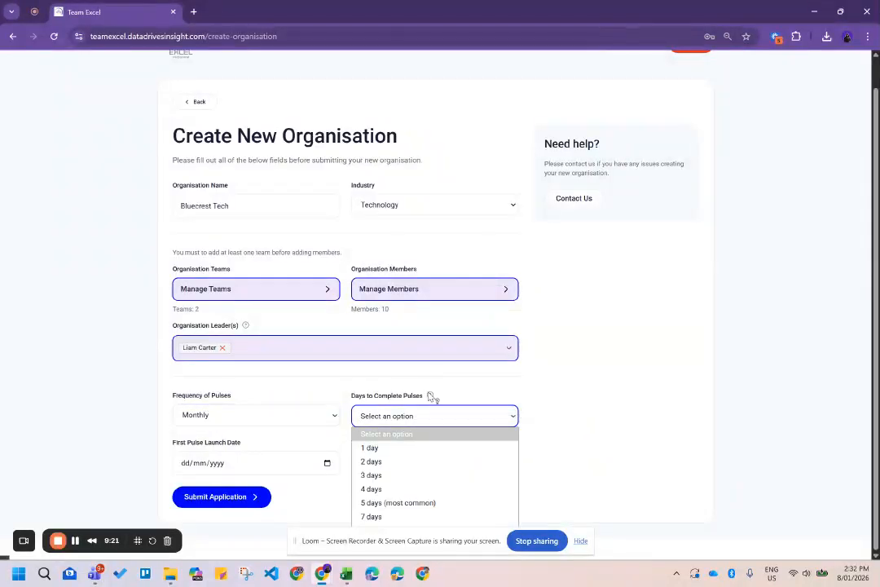
pyautogui.moveTo(431, 396)
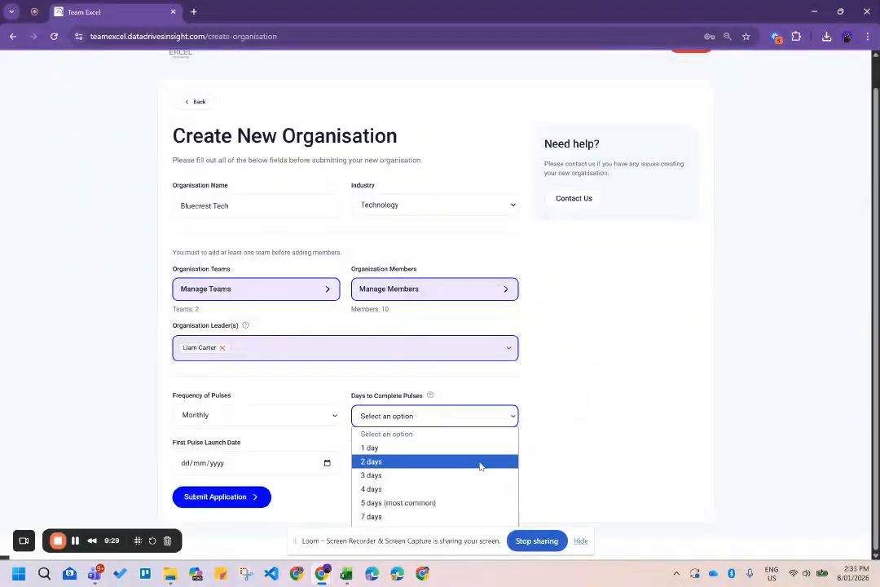
pyautogui.click(384, 503)
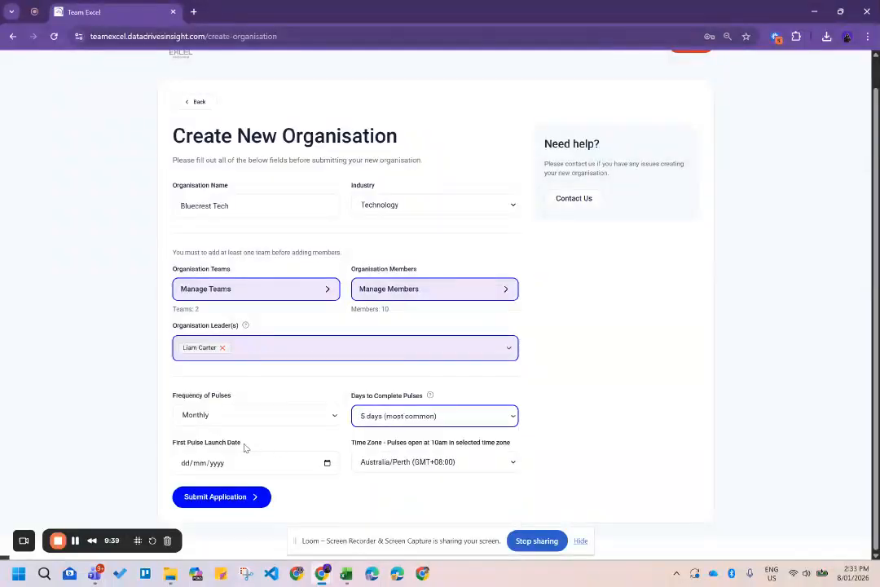
# Set first pulse launch to 12 January 2026, keep Australia/Perth time zone, and submit.
pyautogui.moveTo(172, 450); pyautogui.dragTo(240, 449)
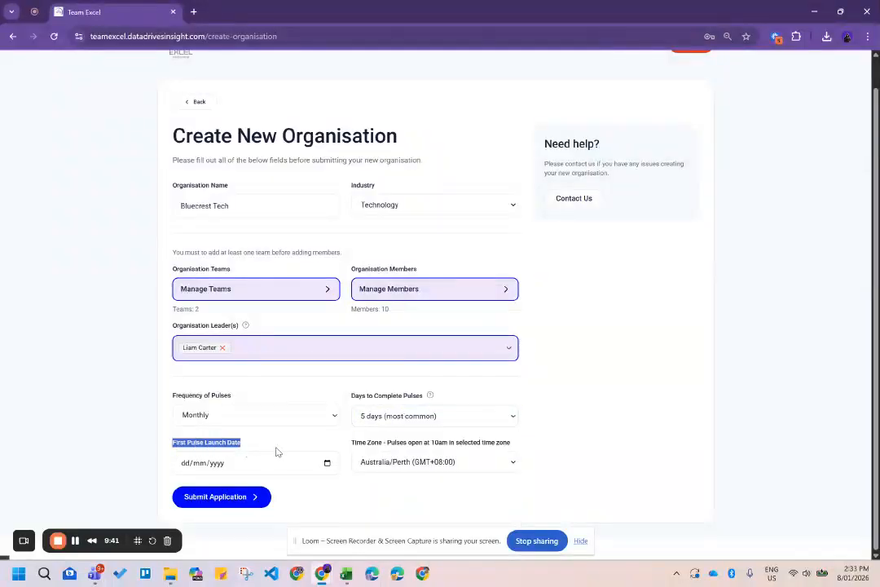
pyautogui.click(313, 462)
pyautogui.click(328, 465)
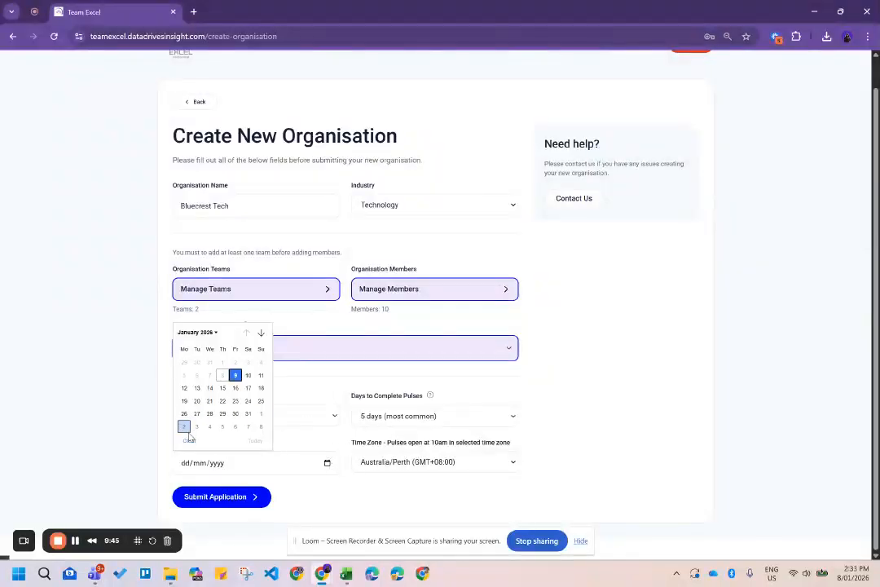
pyautogui.click(185, 388)
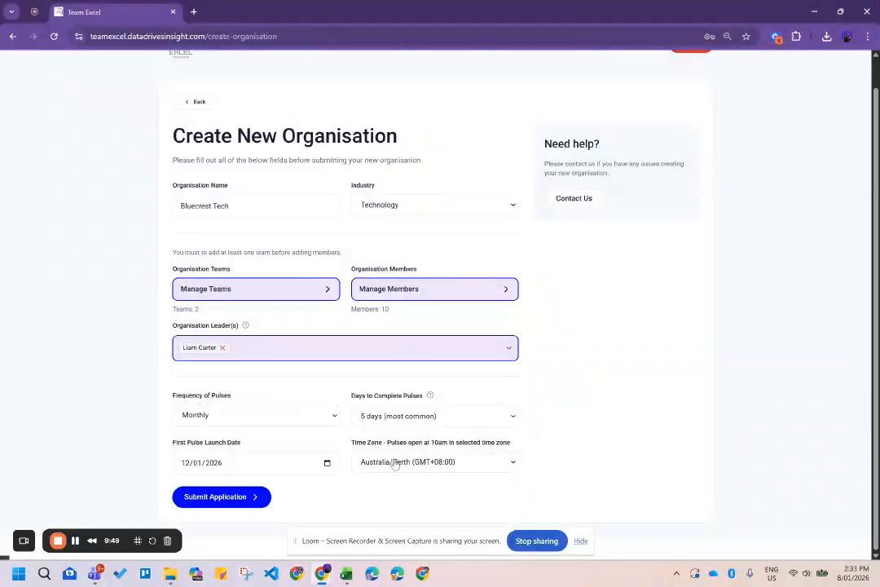
pyautogui.click(505, 462)
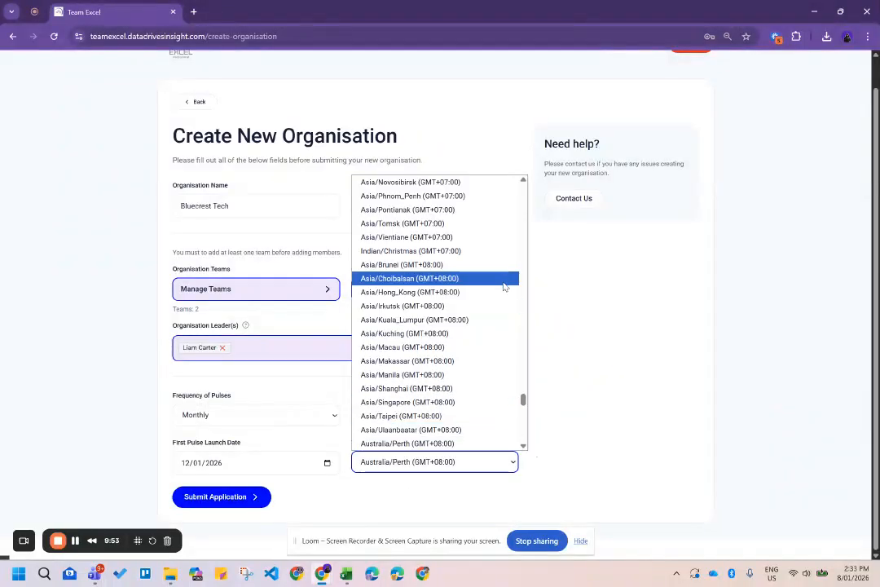
pyautogui.click(478, 466)
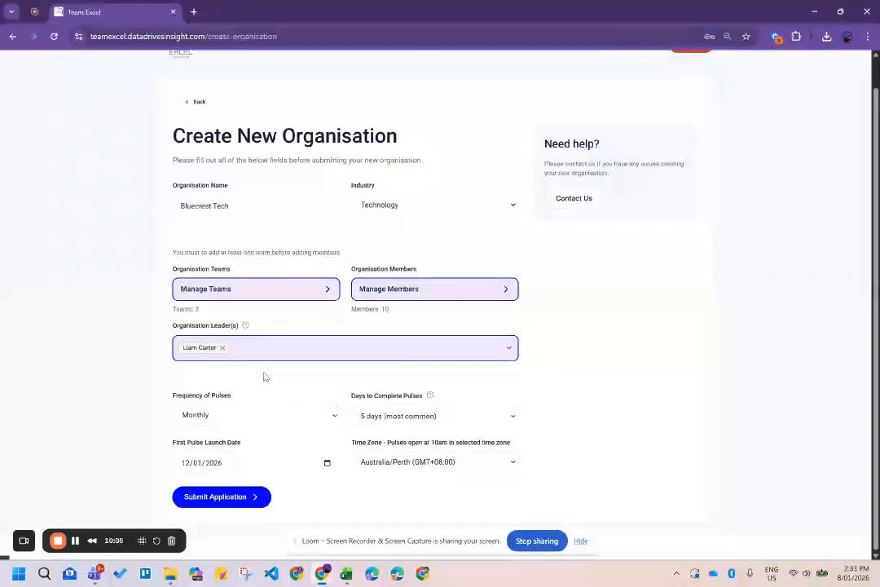
pyautogui.click(220, 506)
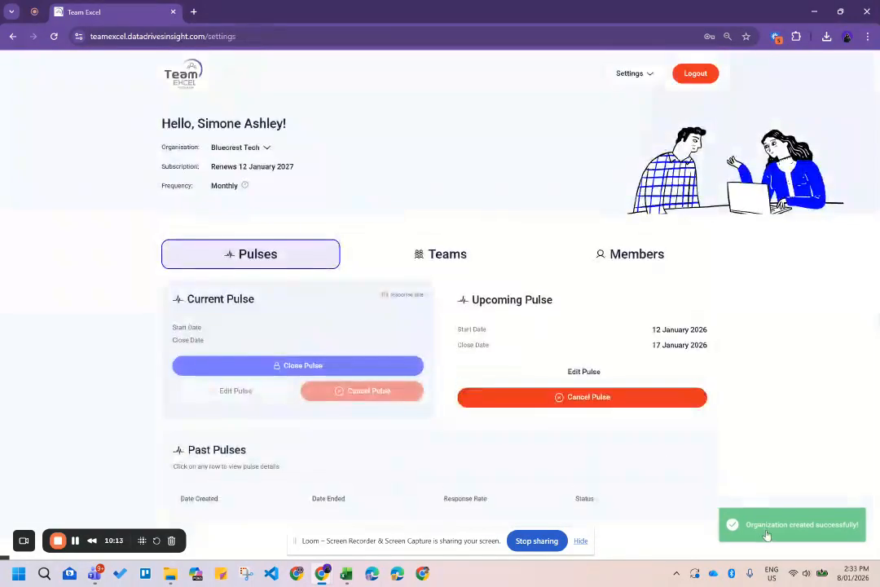
# Check the organisation-created message and Organisation dropdown, then view Bluecrest Tech's teams.
pyautogui.moveTo(748, 534); pyautogui.dragTo(855, 543)
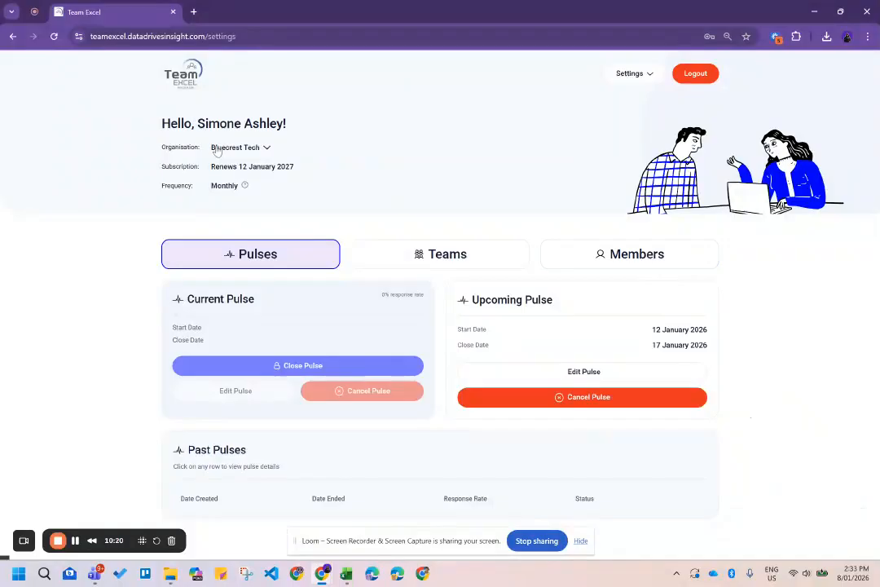
pyautogui.click(266, 149)
pyautogui.click(267, 150)
pyautogui.click(267, 150)
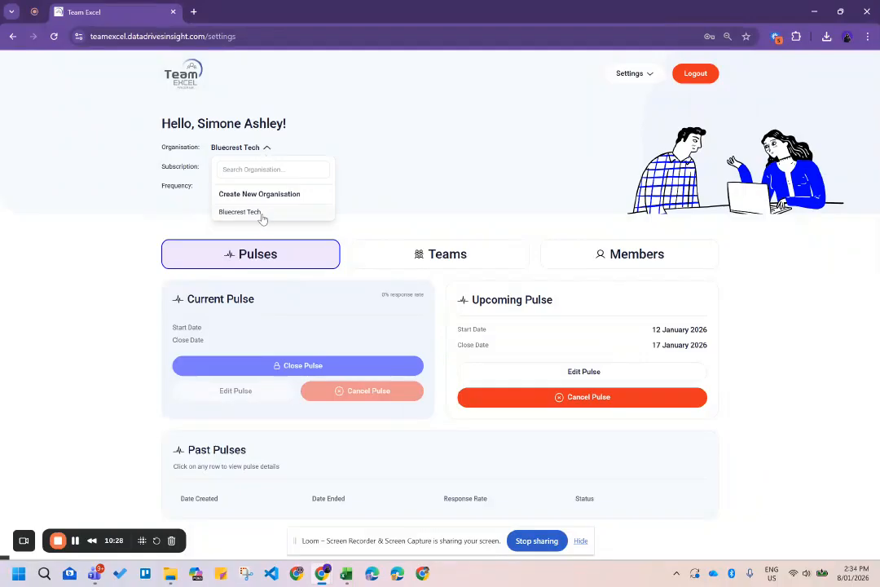
pyautogui.click(430, 182)
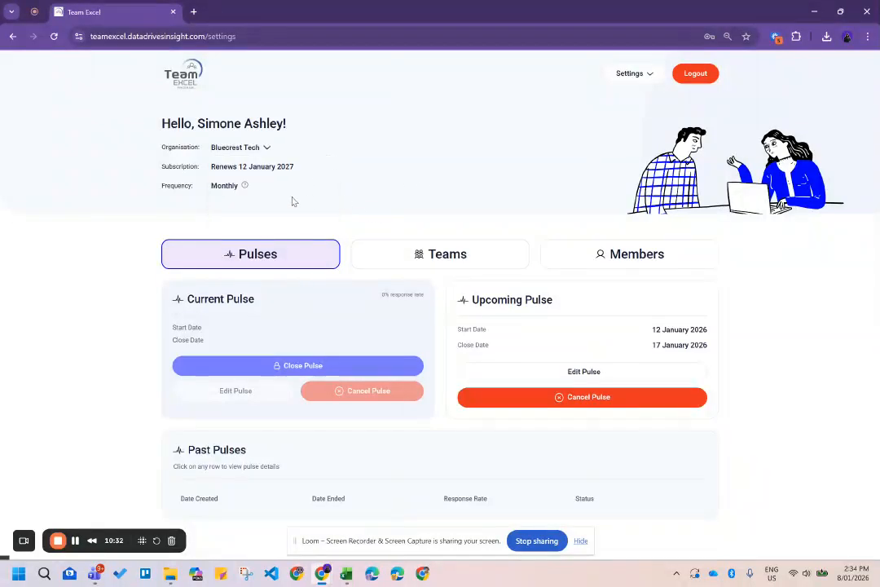
pyautogui.click(461, 264)
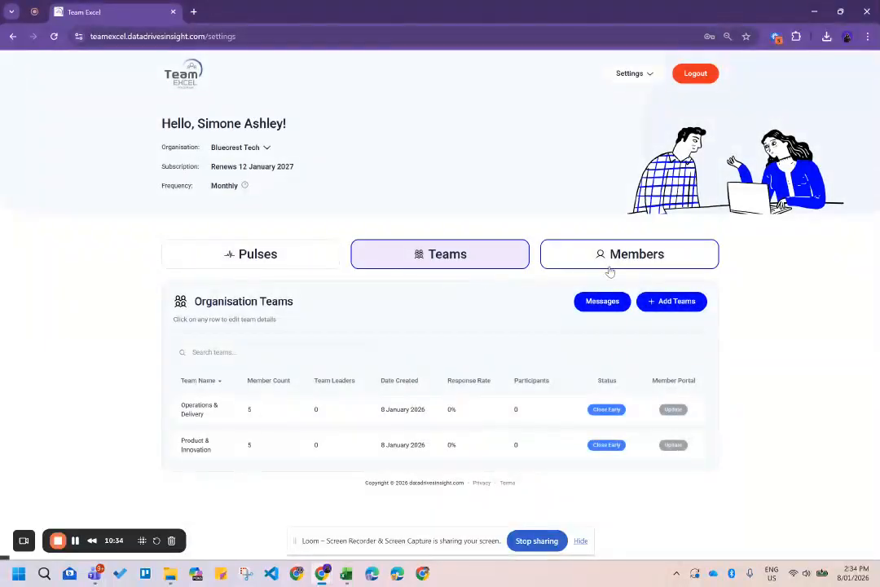
# Review members and the 12–17 January 2026 upcoming pulse dates, then show the Teams table.
pyautogui.click(609, 267)
pyautogui.click(242, 255)
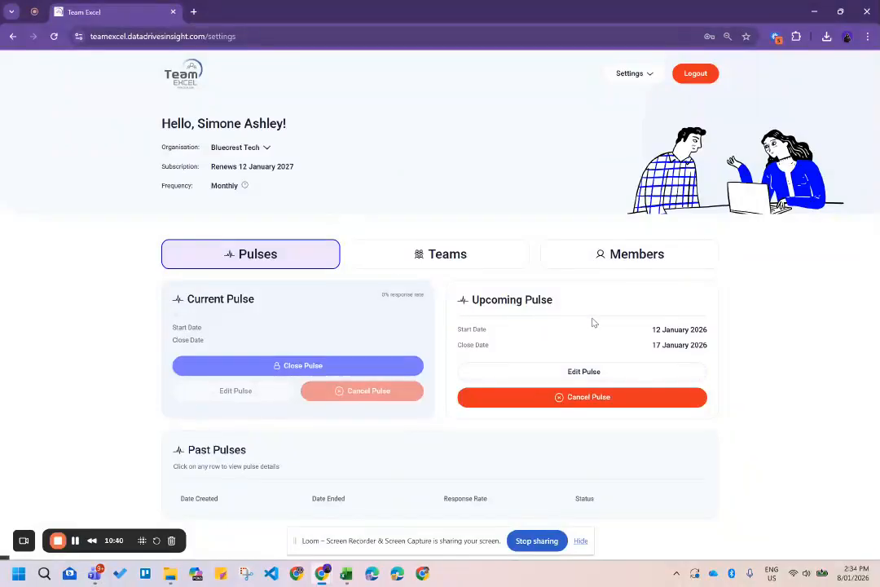
pyautogui.moveTo(652, 332); pyautogui.dragTo(714, 334)
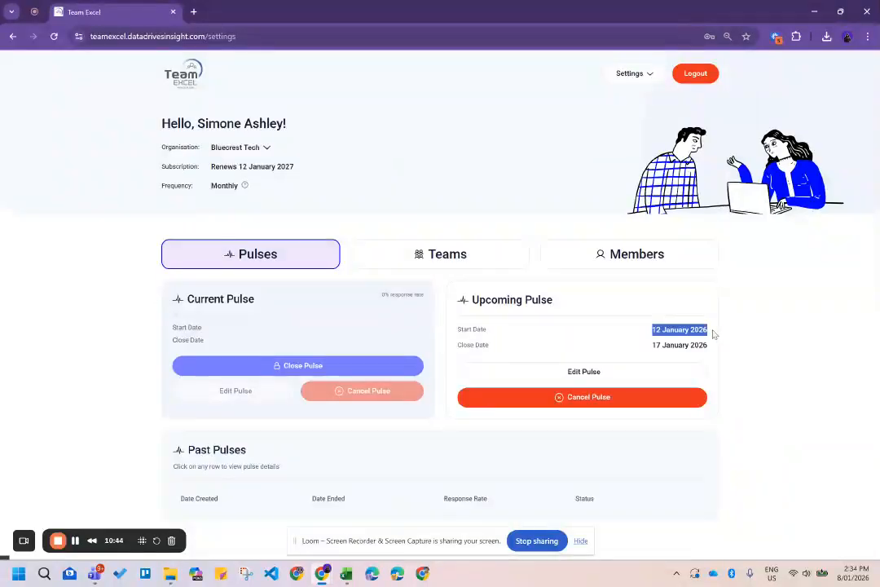
pyautogui.click(670, 334)
pyautogui.moveTo(652, 349); pyautogui.dragTo(707, 347)
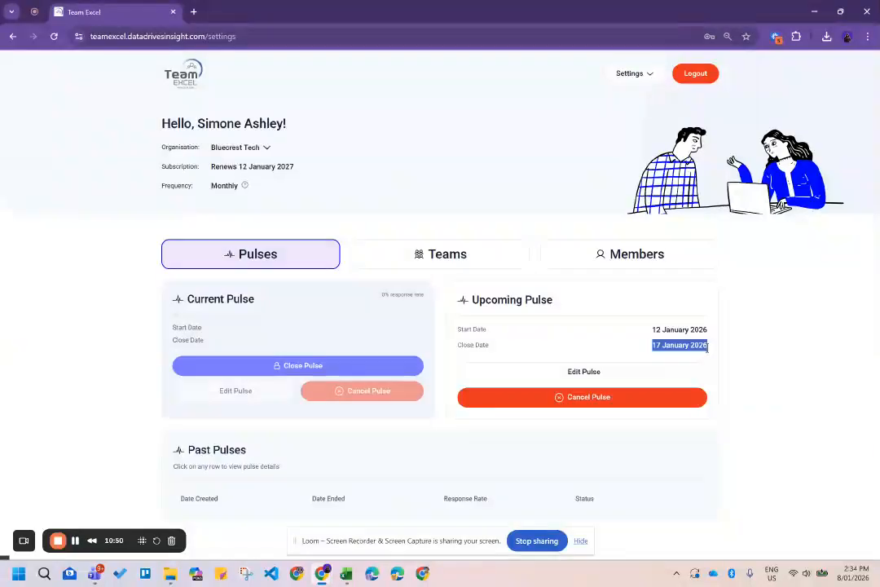
pyautogui.click(744, 360)
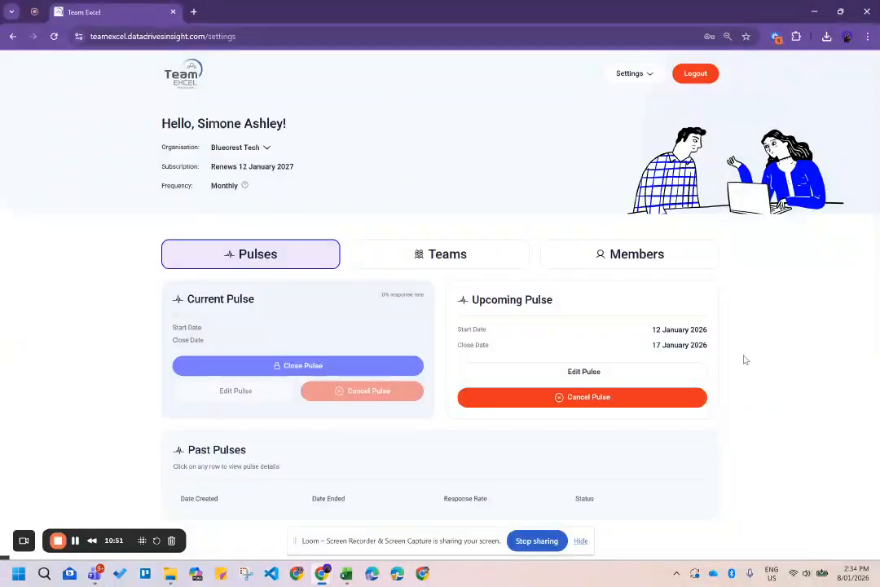
pyautogui.click(472, 261)
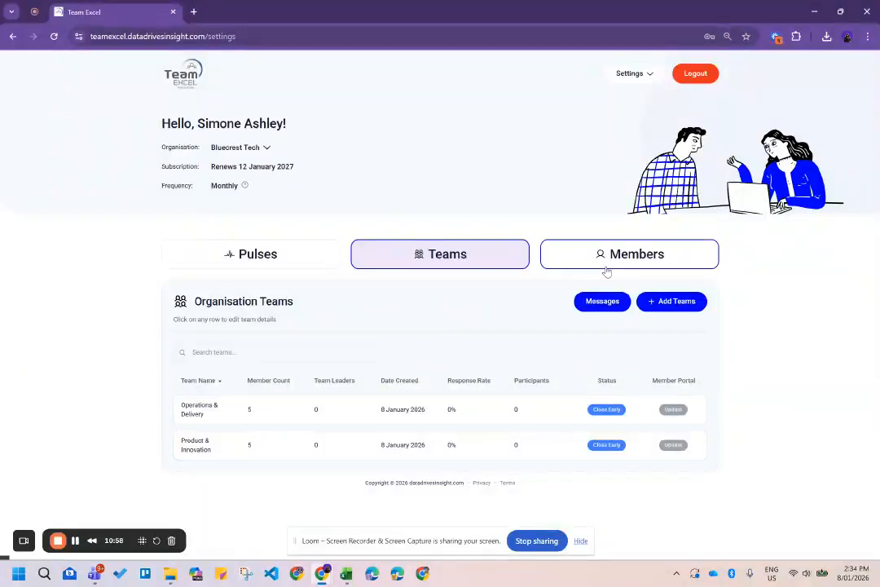
# Sort Bluecrest Tech's members by role to confirm 10 members and one Organisation Leader, then return to Pulses.
pyautogui.click(553, 264)
pyautogui.scroll(-1, 403, 350)
pyautogui.scroll(-1, 408, 336)
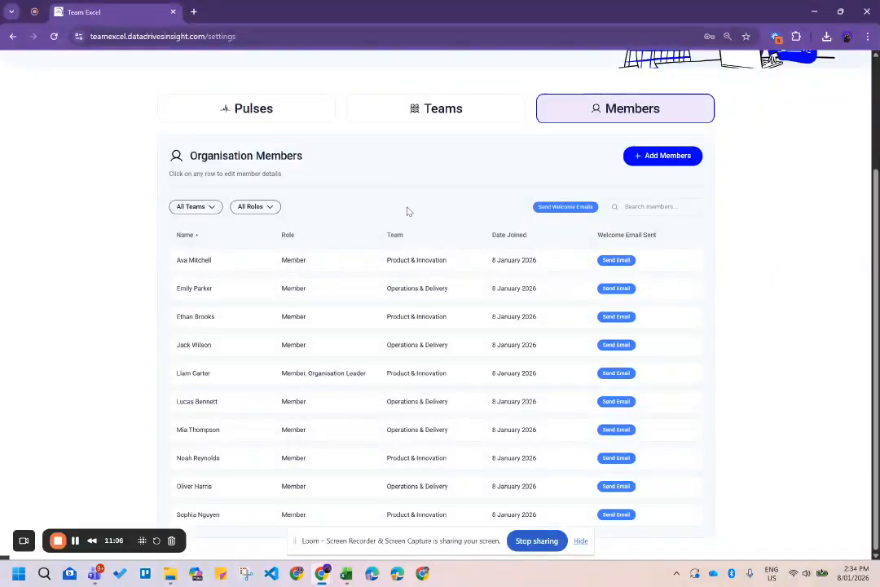
pyautogui.click(286, 235)
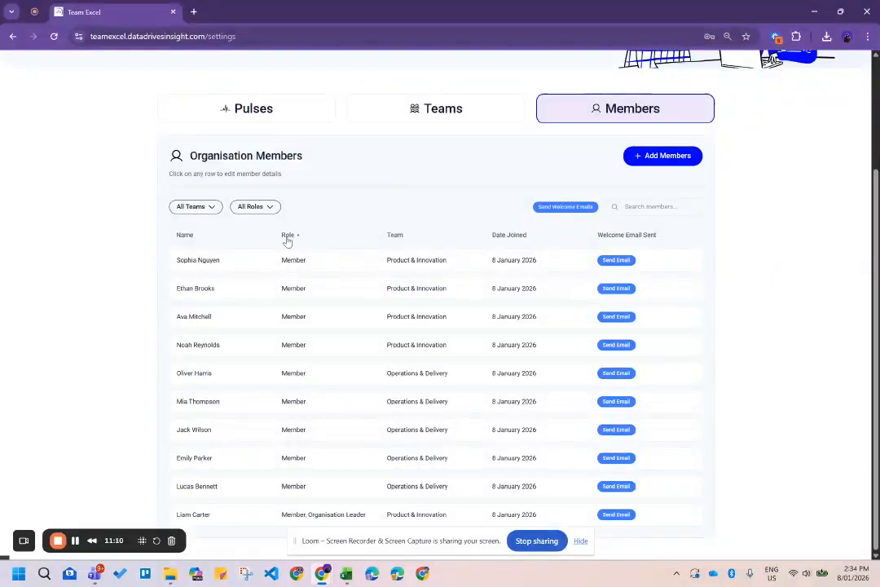
pyautogui.click(287, 236)
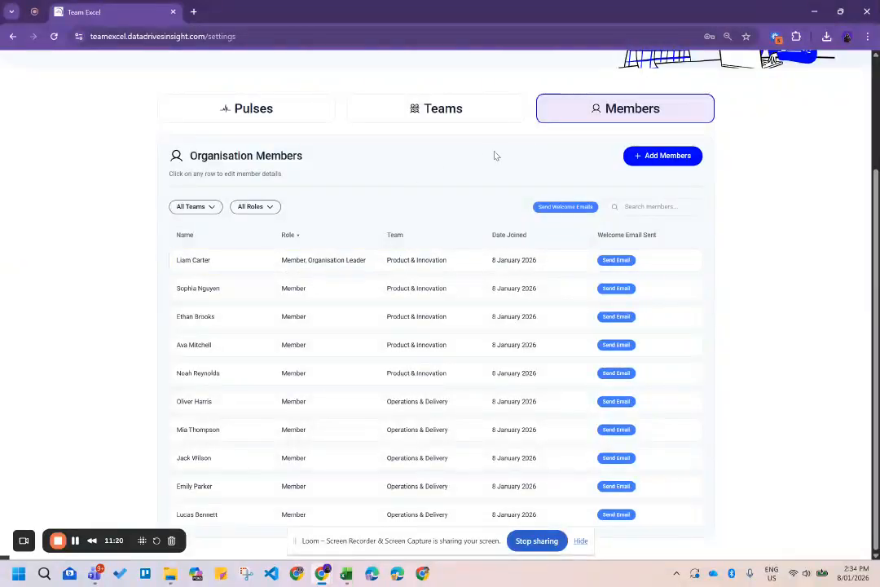
pyautogui.scroll(2, 494, 155)
pyautogui.click(281, 262)
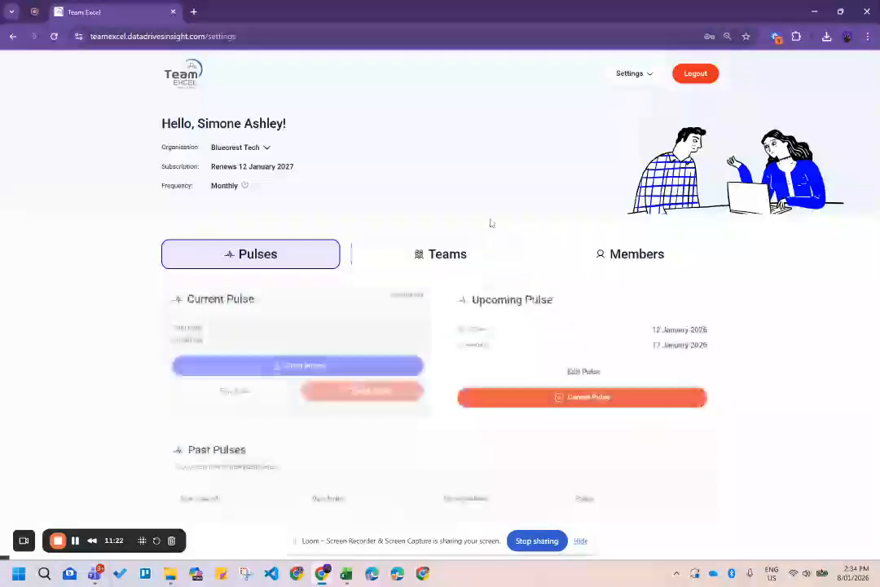